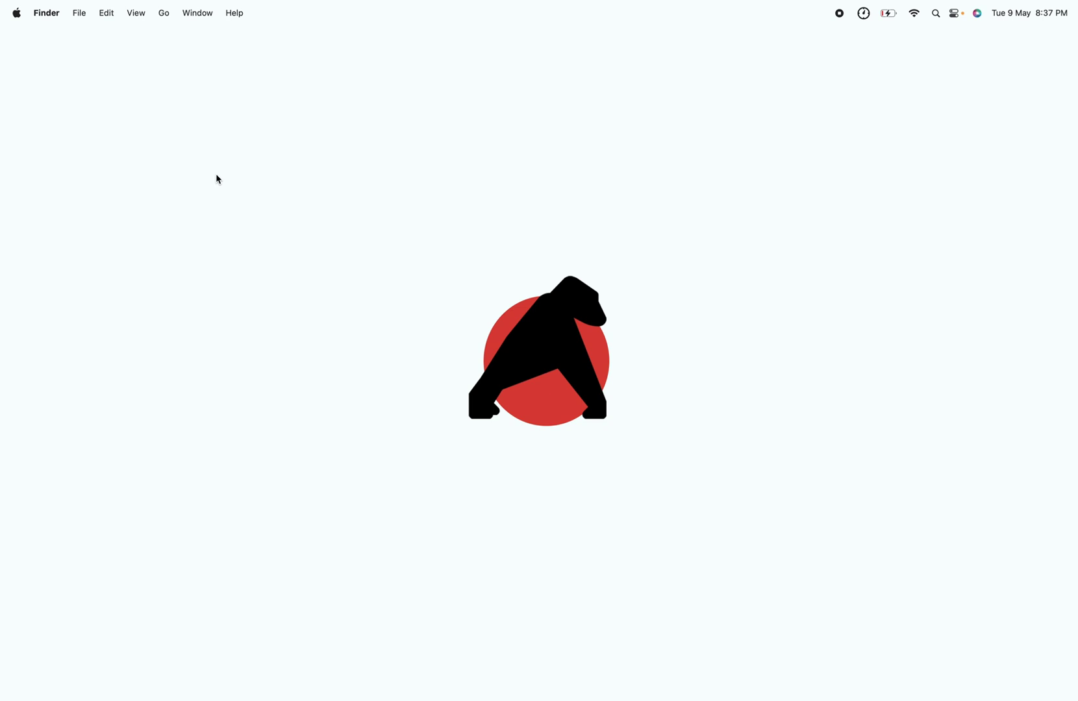
Step: Load horilla.com and open the Documentation's shell-script installation guide
text(horilla.com)
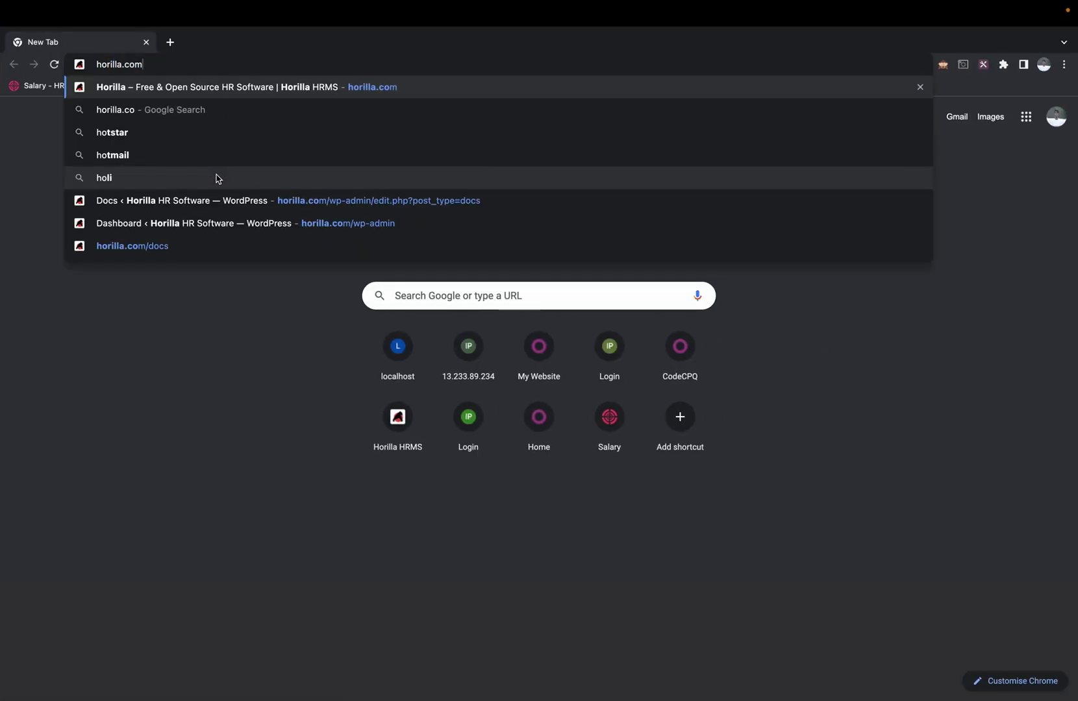
key(Return)
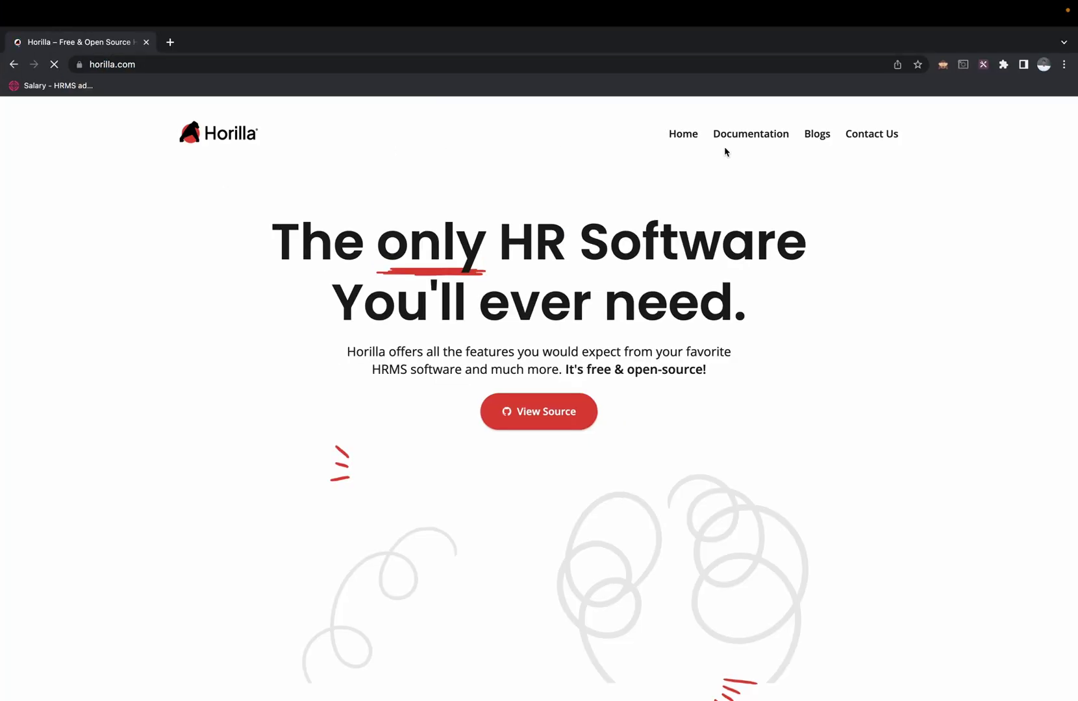
click(749, 135)
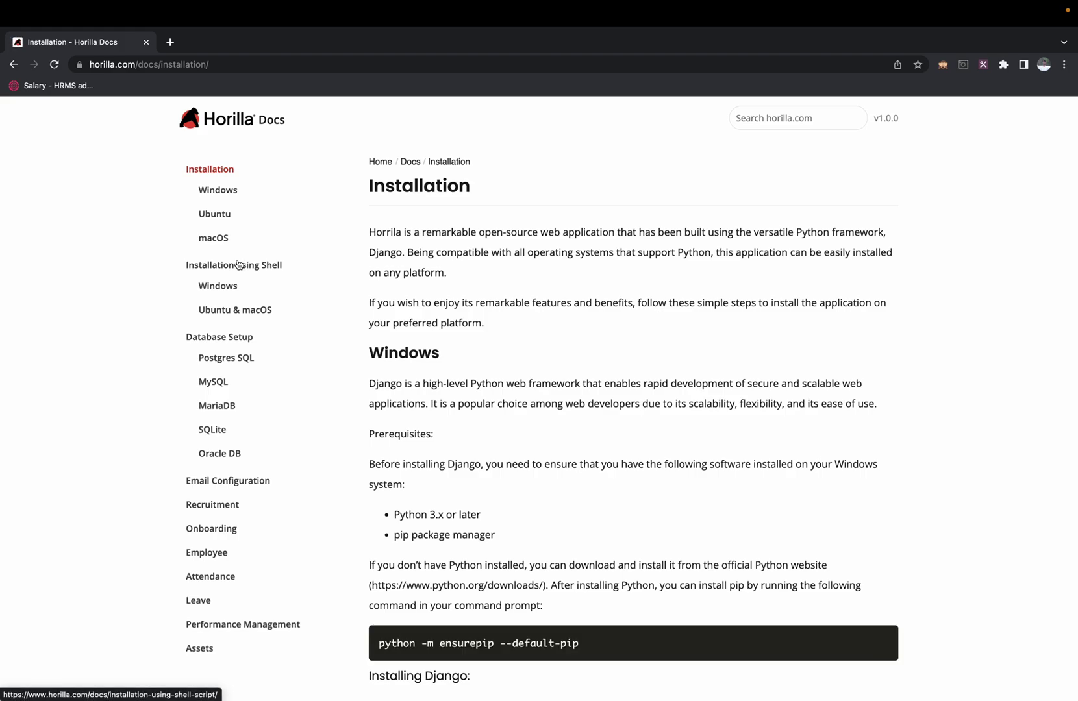
click(237, 265)
Step: Download the macOS install script zip from 'Installation using Shell' and unzip it in Downloads
scroll(446, 388, down, 1)
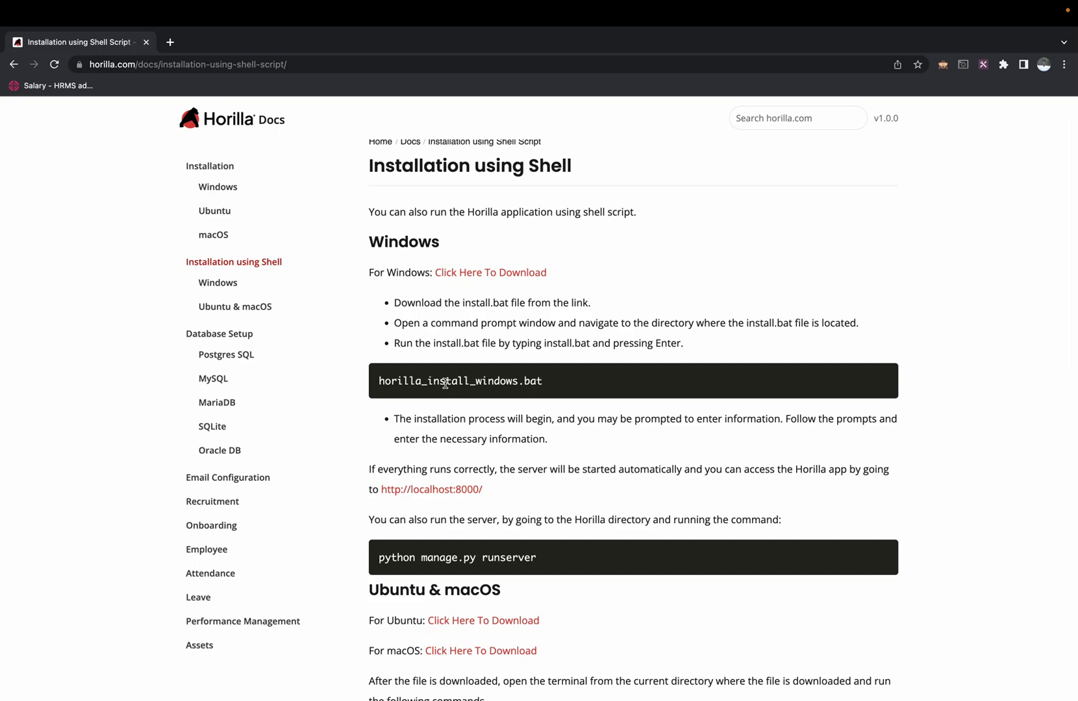
scroll(446, 383, down, 5)
scroll(446, 387, up, 4)
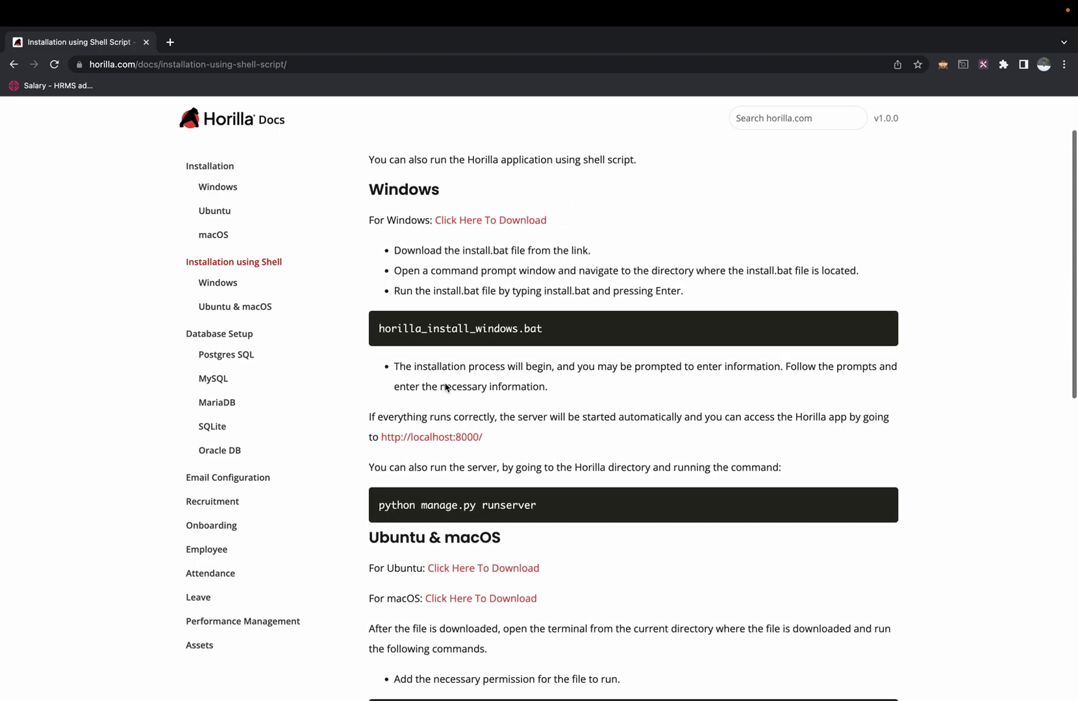
scroll(445, 388, up, 1)
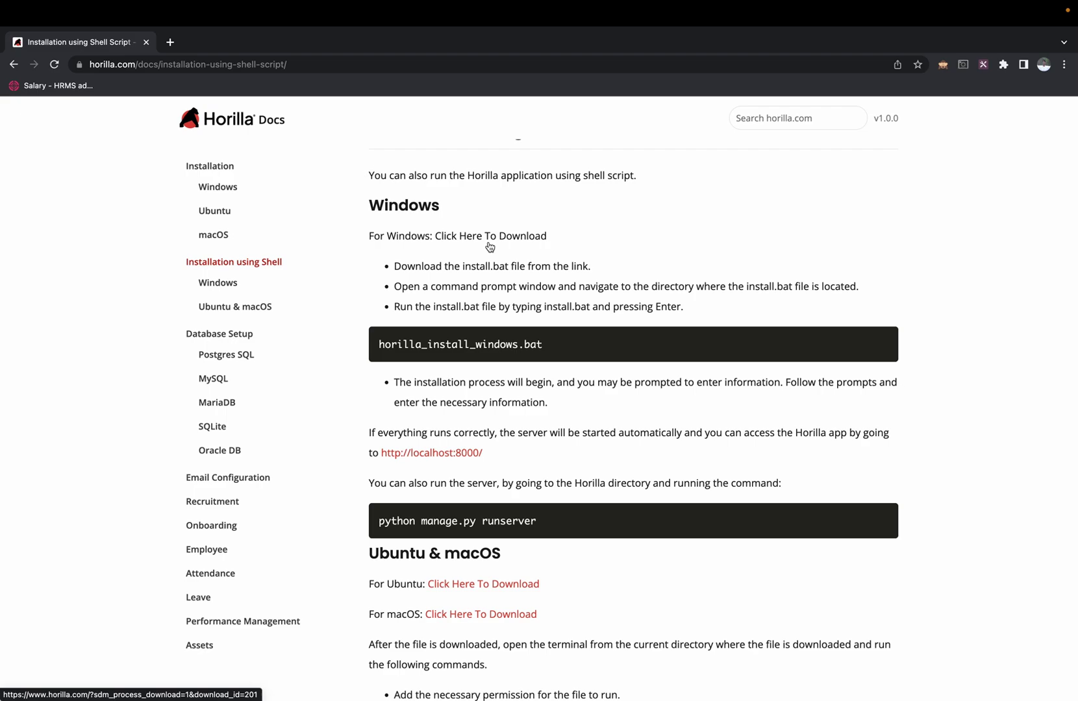
scroll(490, 246, down, 3)
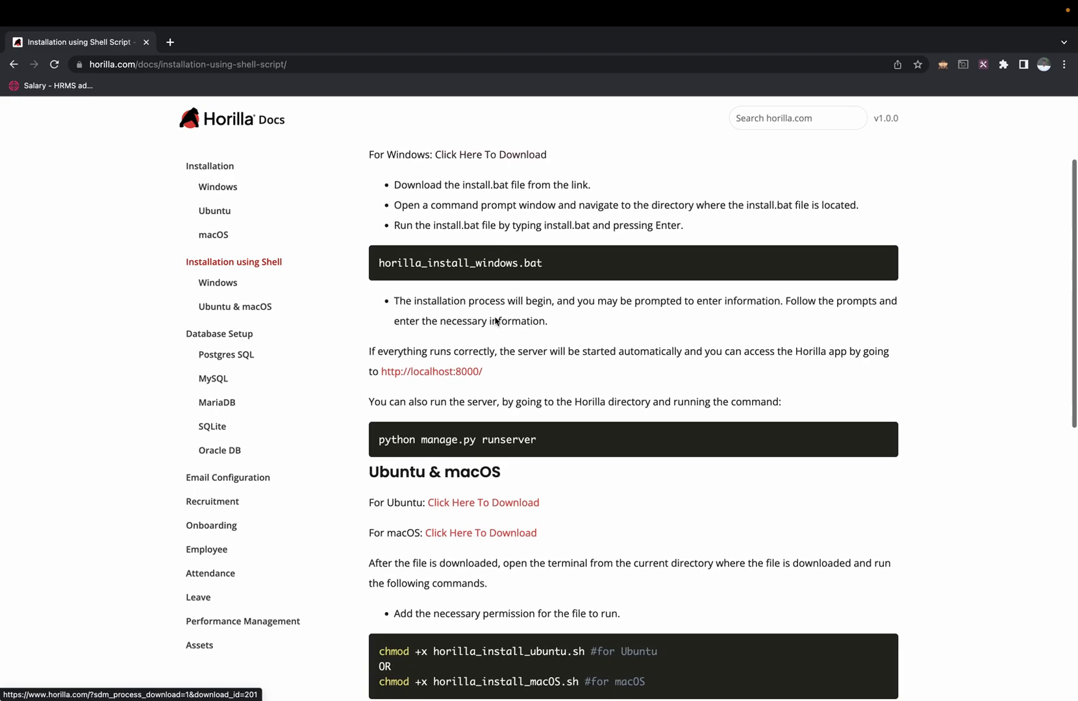
click(472, 513)
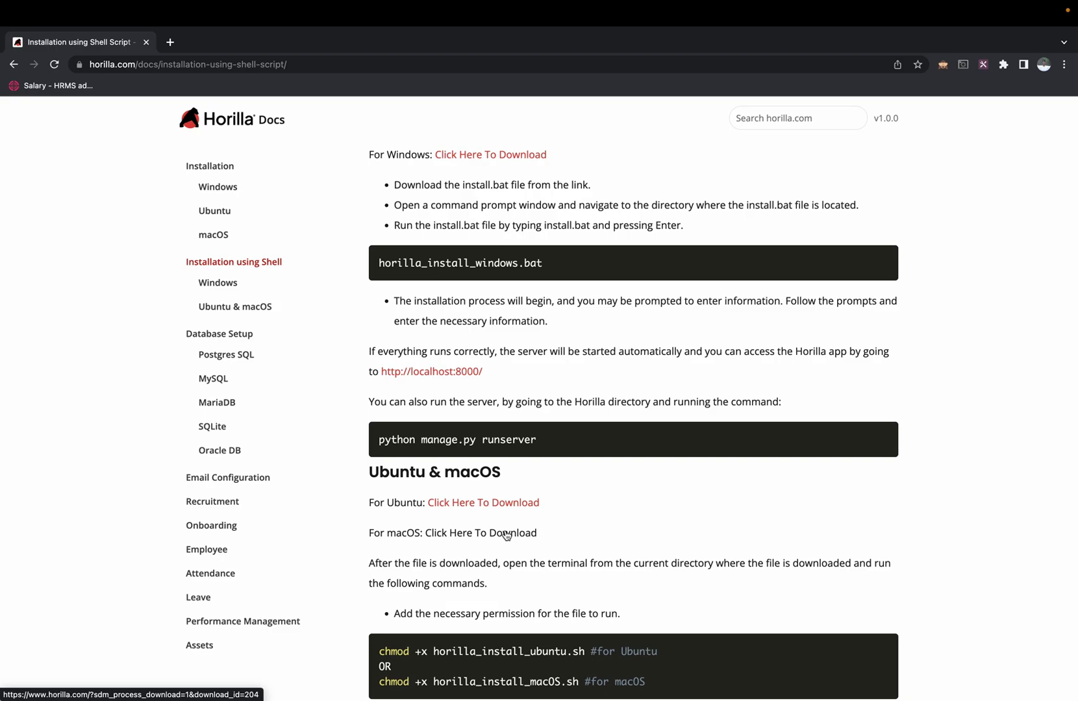
click(506, 535)
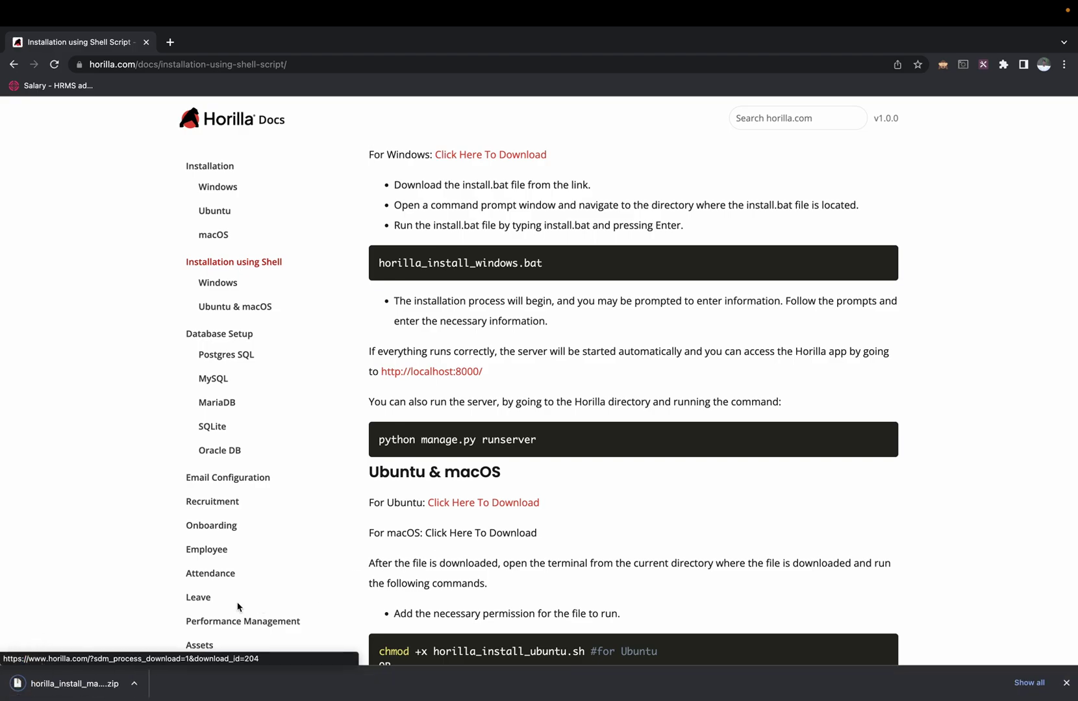
click(96, 681)
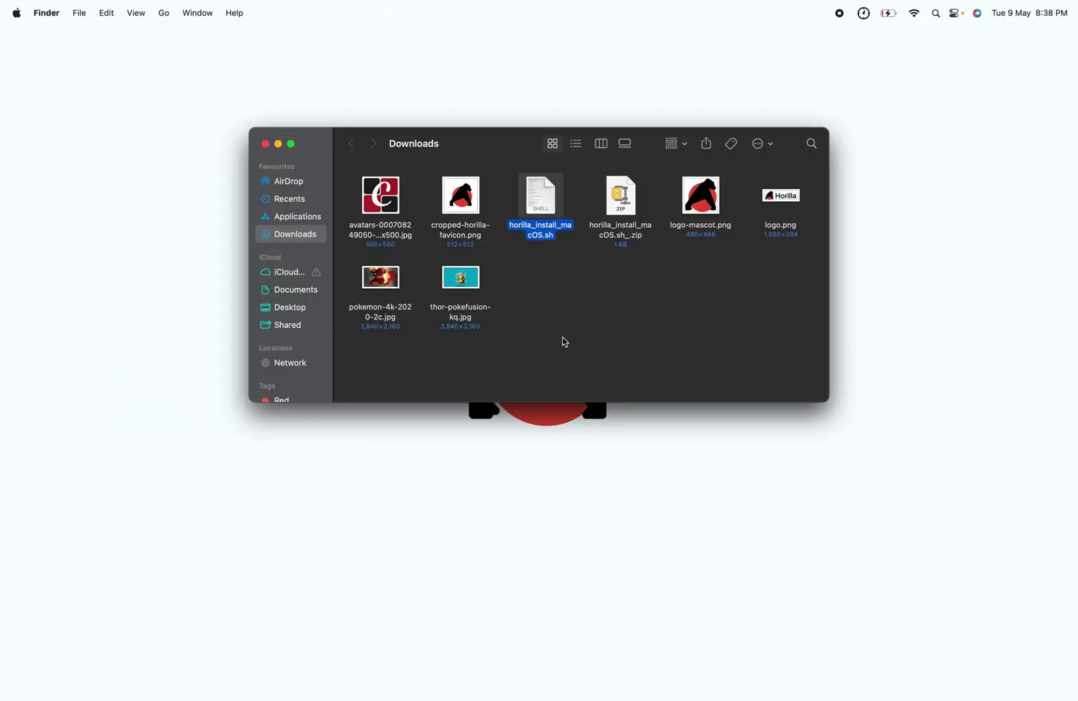
Step: Launch Terminal from Spotlight and change into the Downloads folder with cd Downloads
key(super+space)
text(term)
key(Return)
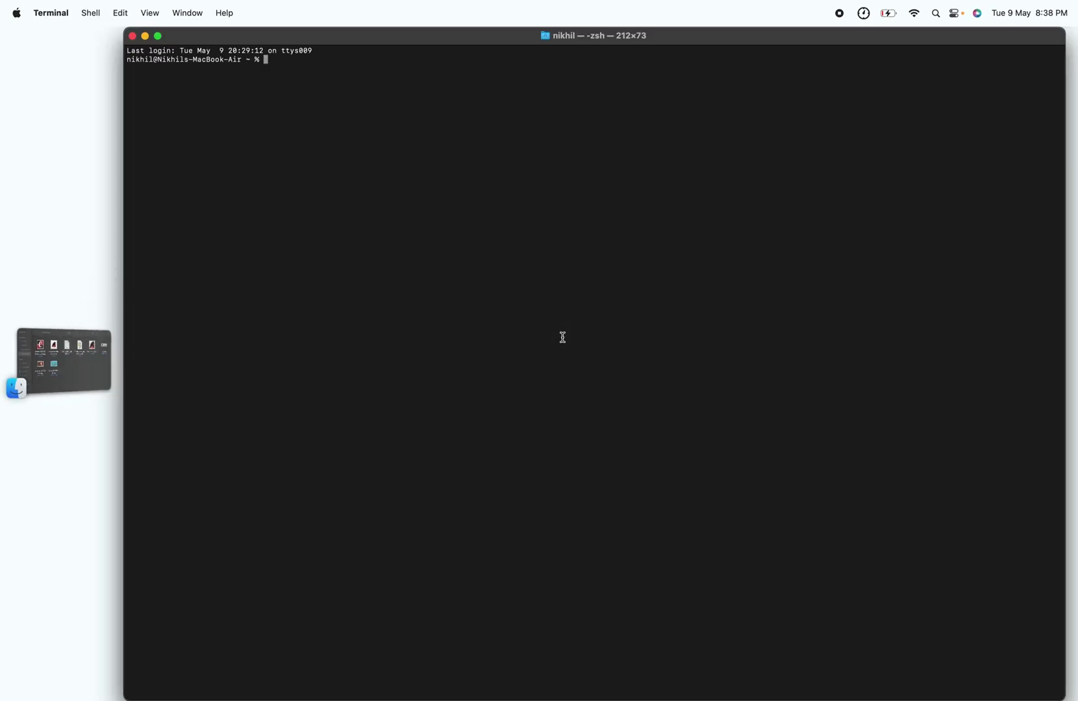
text(cd )
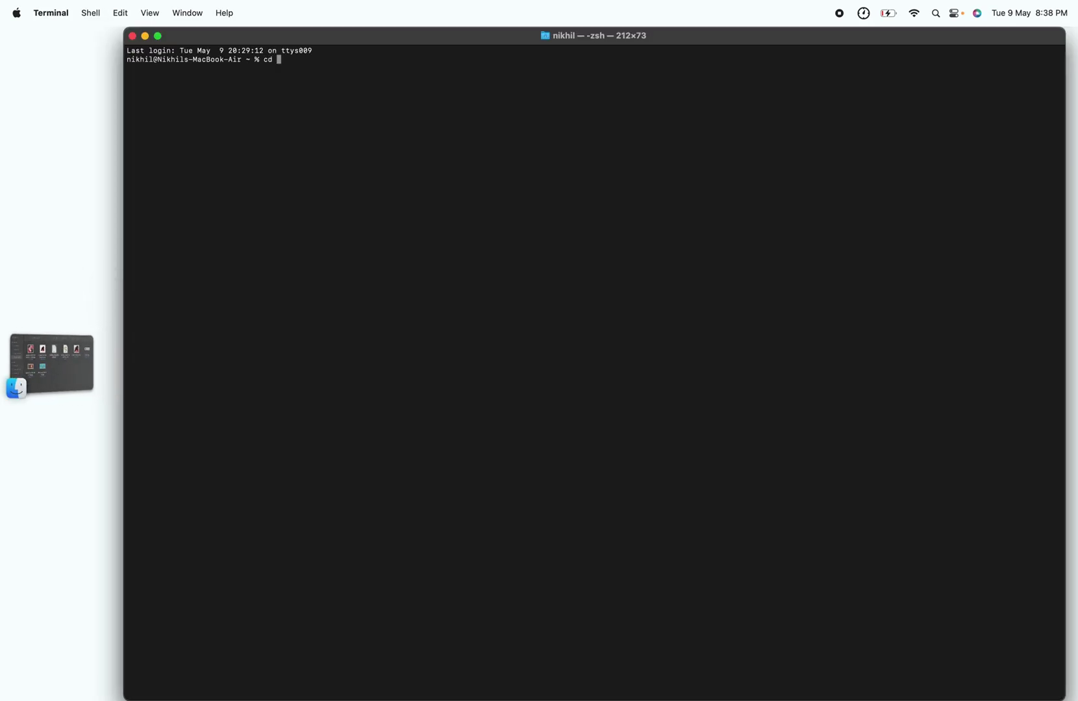
text(Dow)
key(Tab)
key(Return)
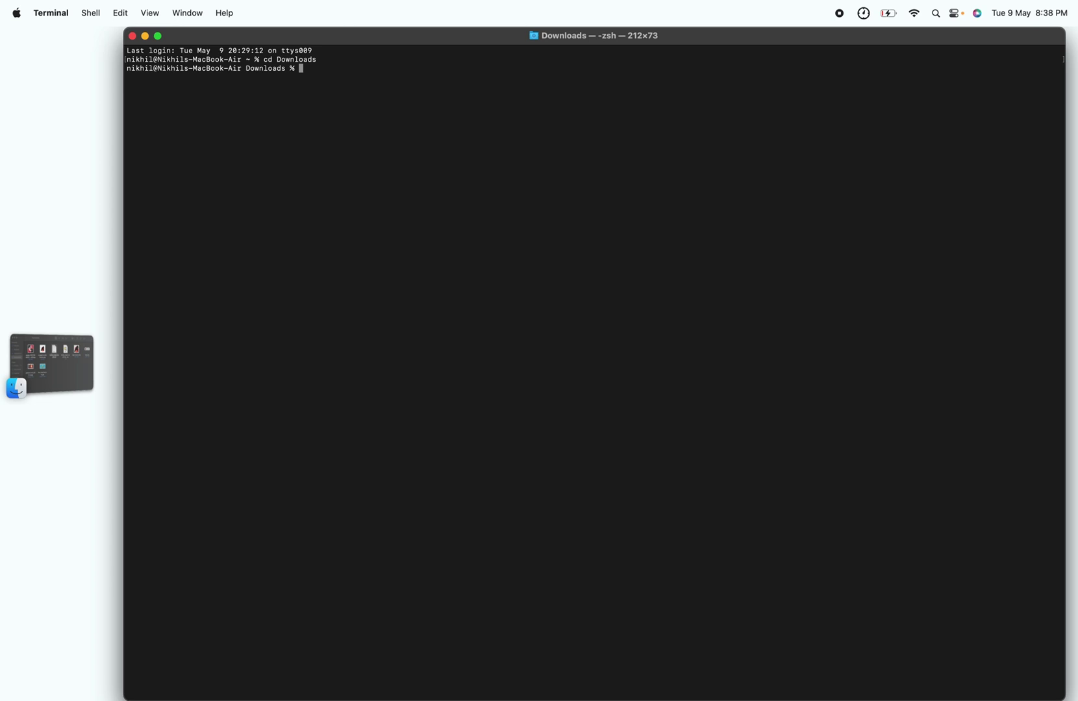
key(ctrl+Right)
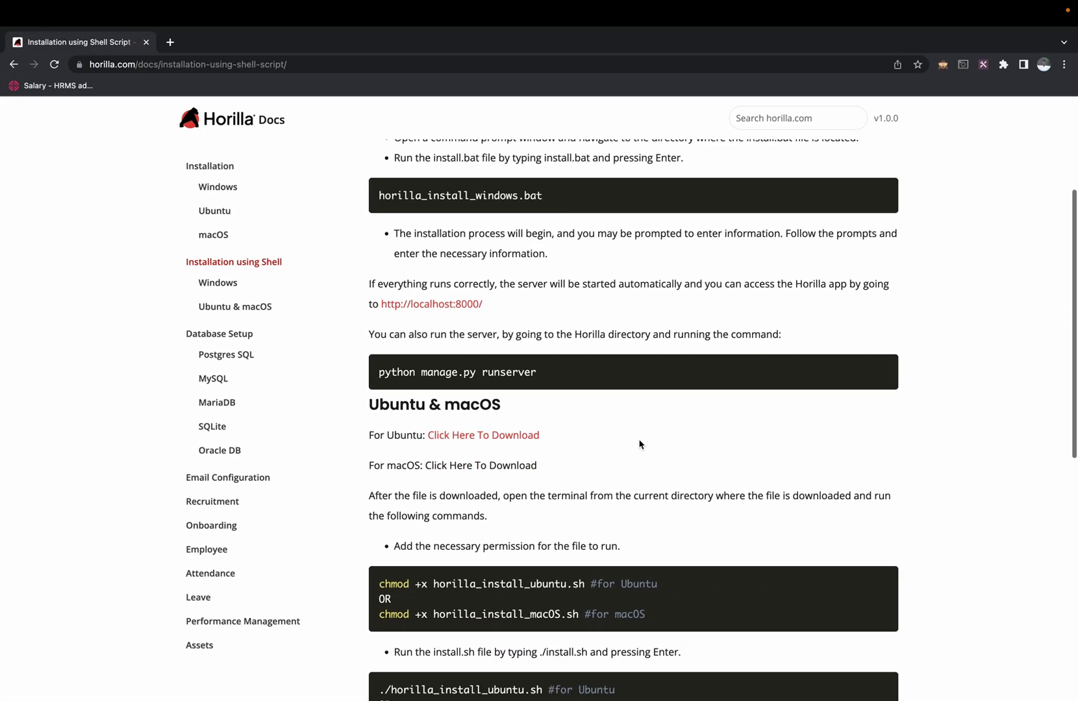
Step: Select the 'chmod +x horilla_install_macOS.sh' command in the Ubuntu & macOS section
scroll(639, 444, down, 3)
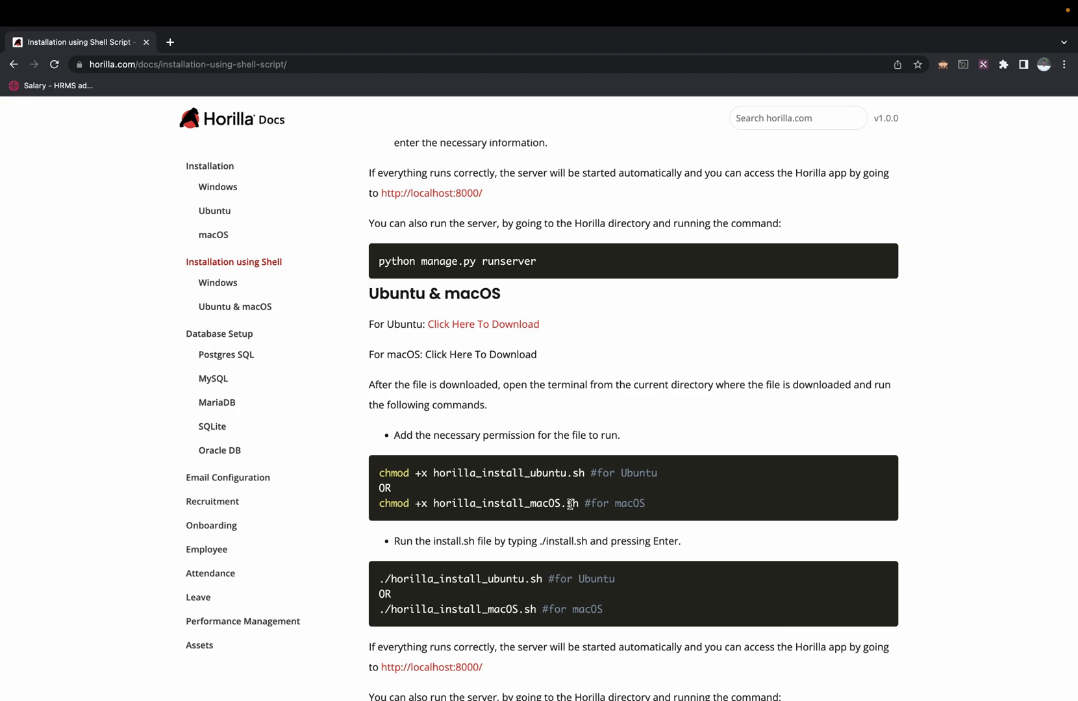
drag(578, 503, 380, 502)
key(super+c)
Step: Run the pasted chmod +x horilla_install_macOS.sh command in Terminal to make the script executable
key(super+Tab)
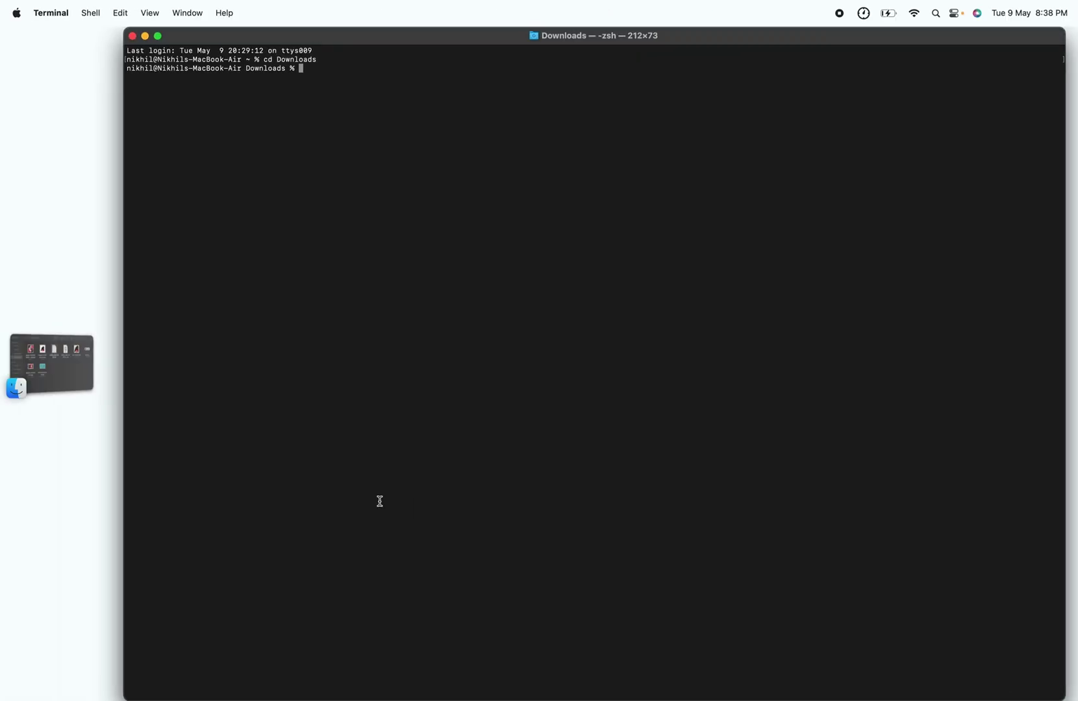
key(super+v)
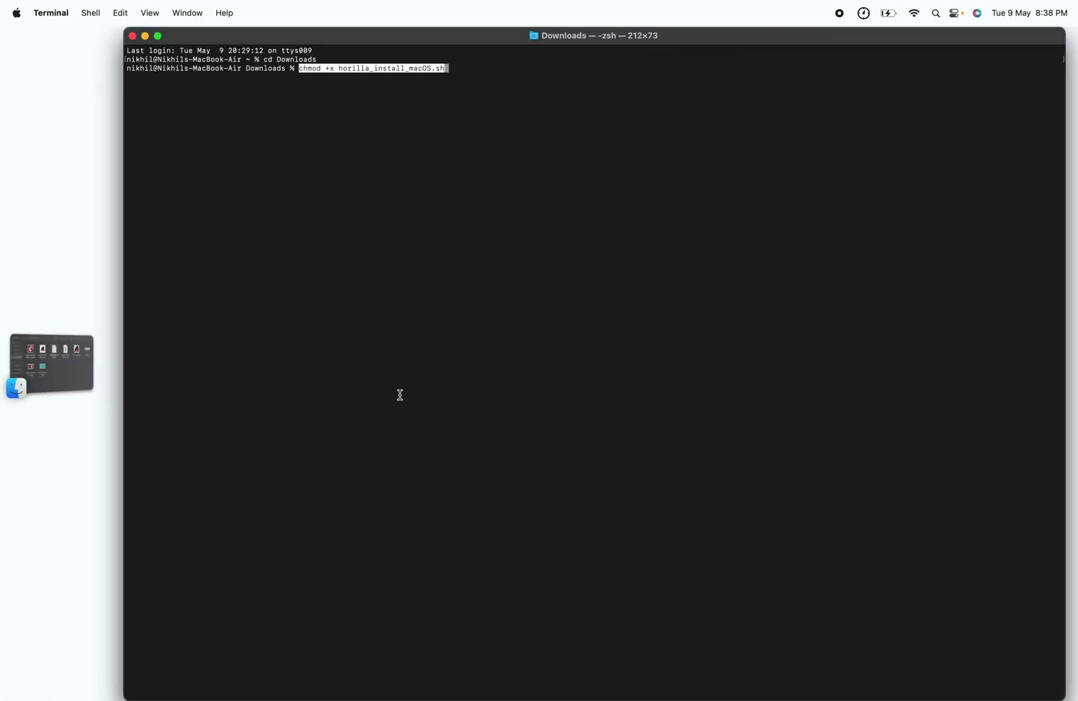
key(Return)
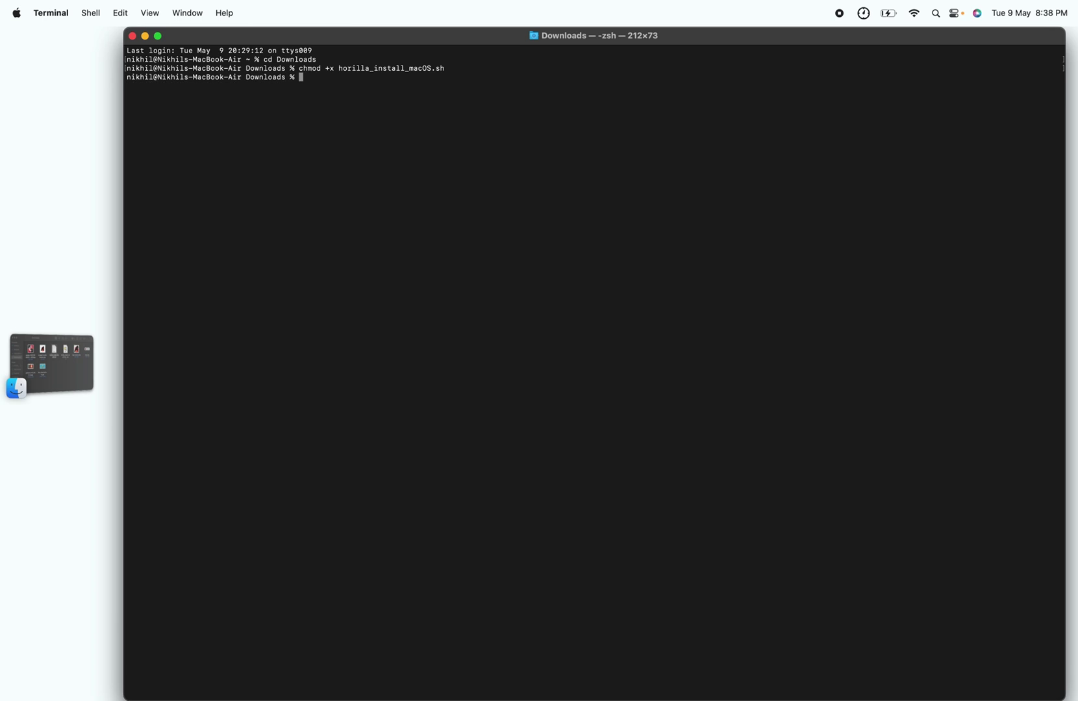
key(super+Tab)
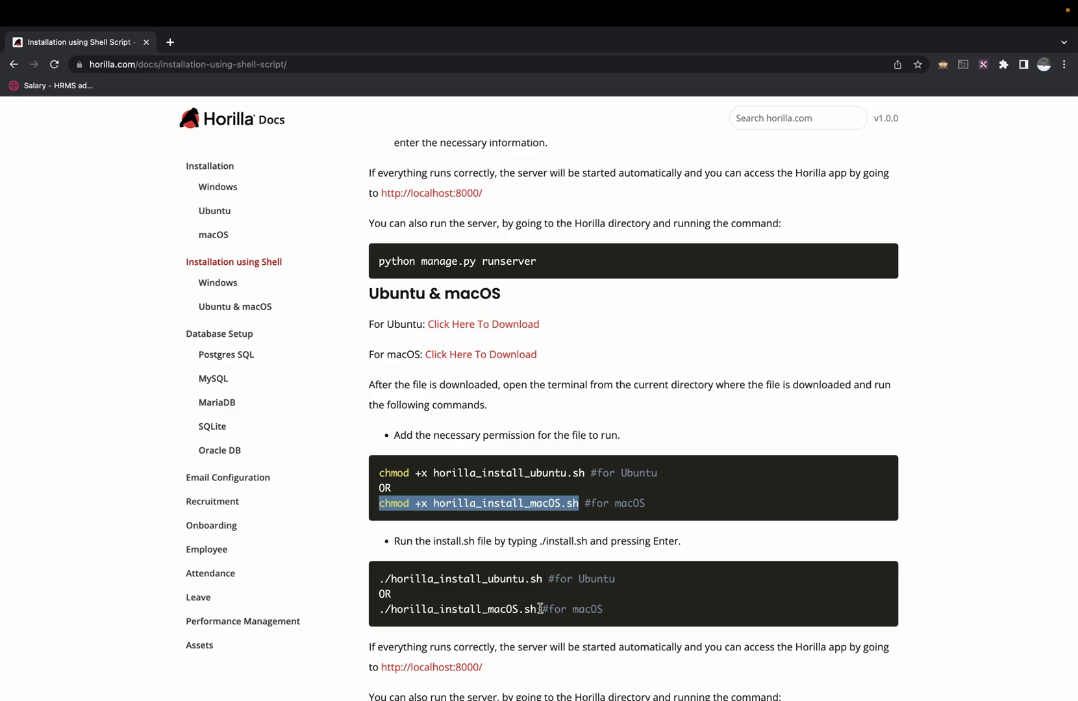
Step: Copy ./horilla_install_macOS.sh from the docs, run it in Terminal, and enter the sudo password
drag(536, 609, 383, 602)
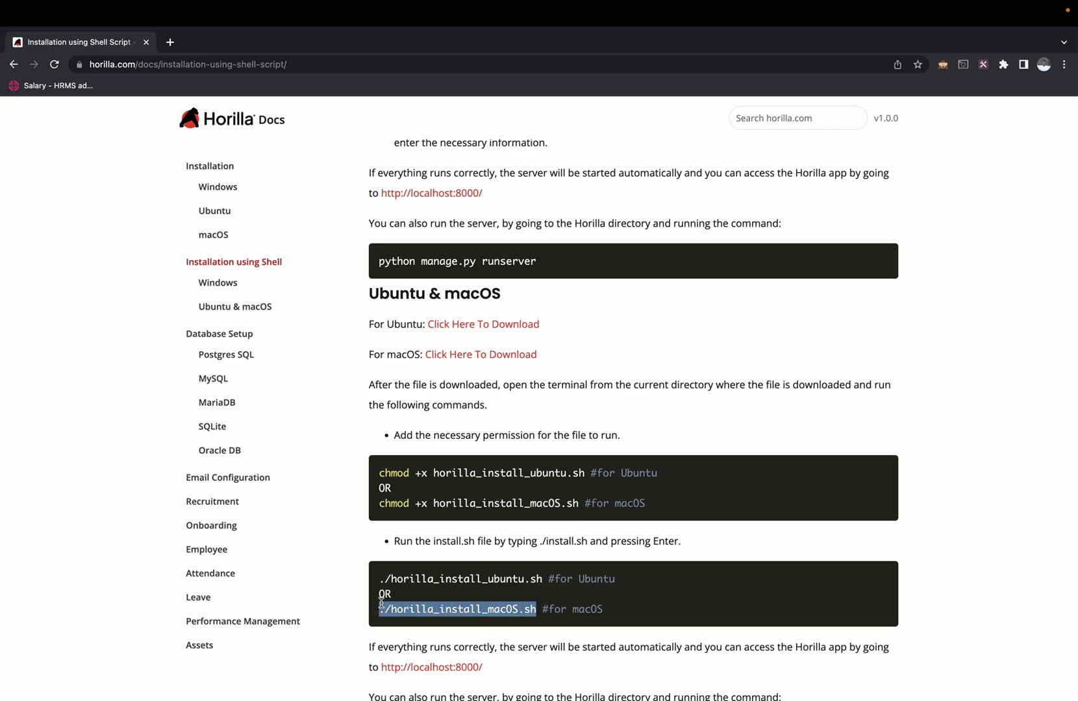
key(super+Tab)
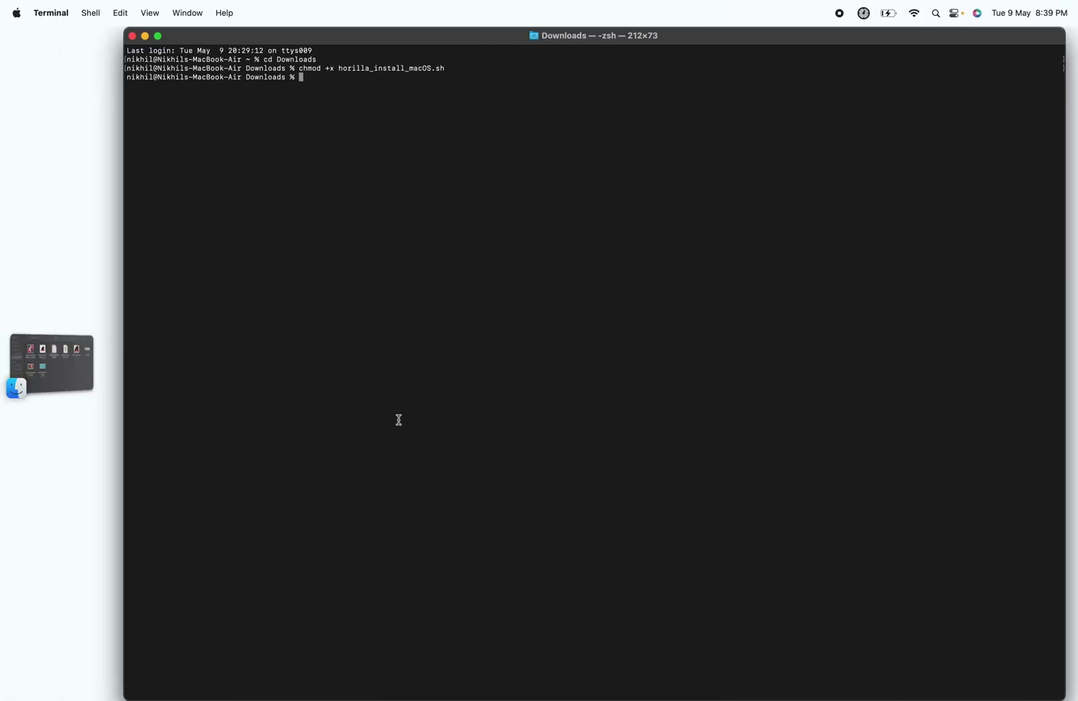
text(./horilla_install_macOS.sh)
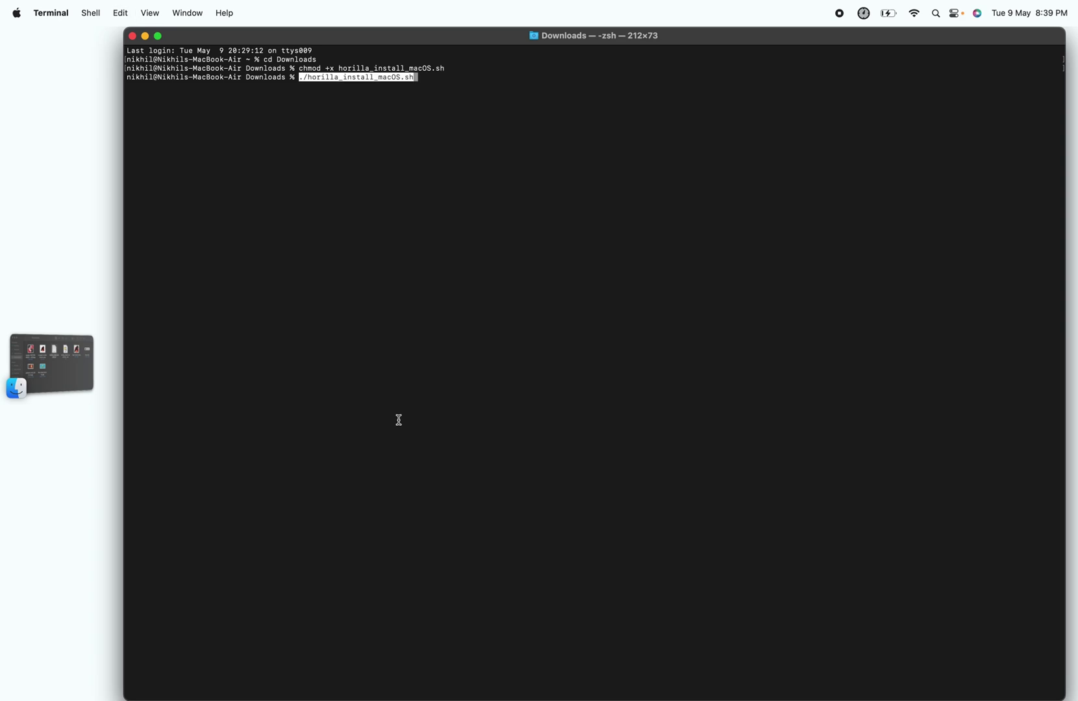
key(Return)
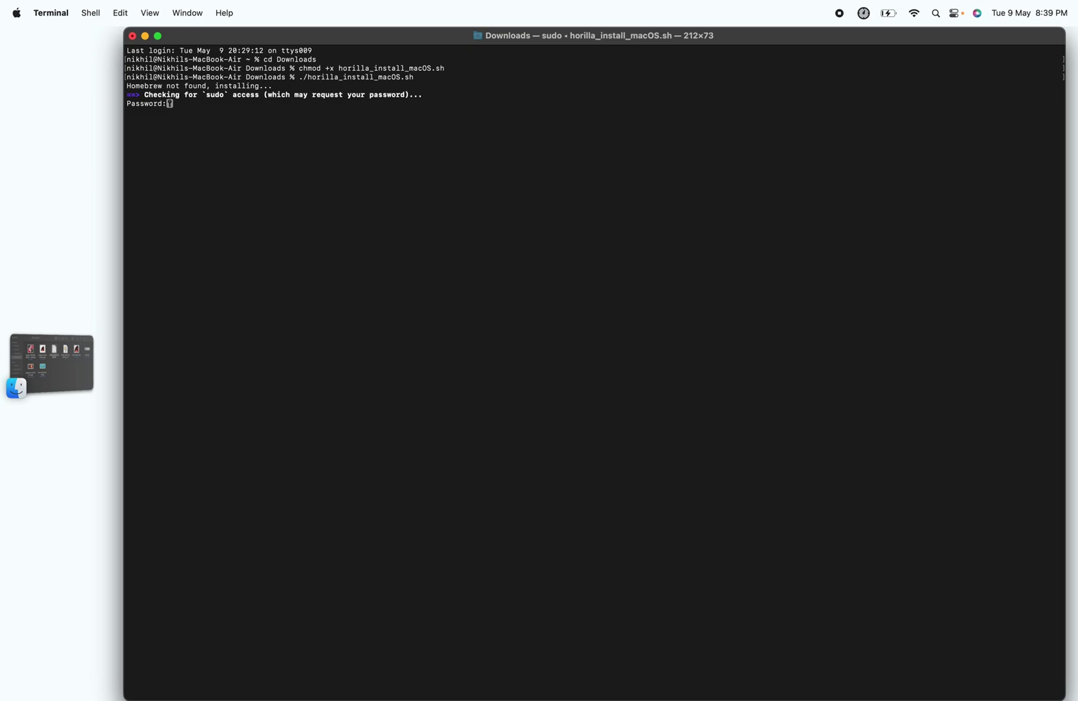
key(Return)
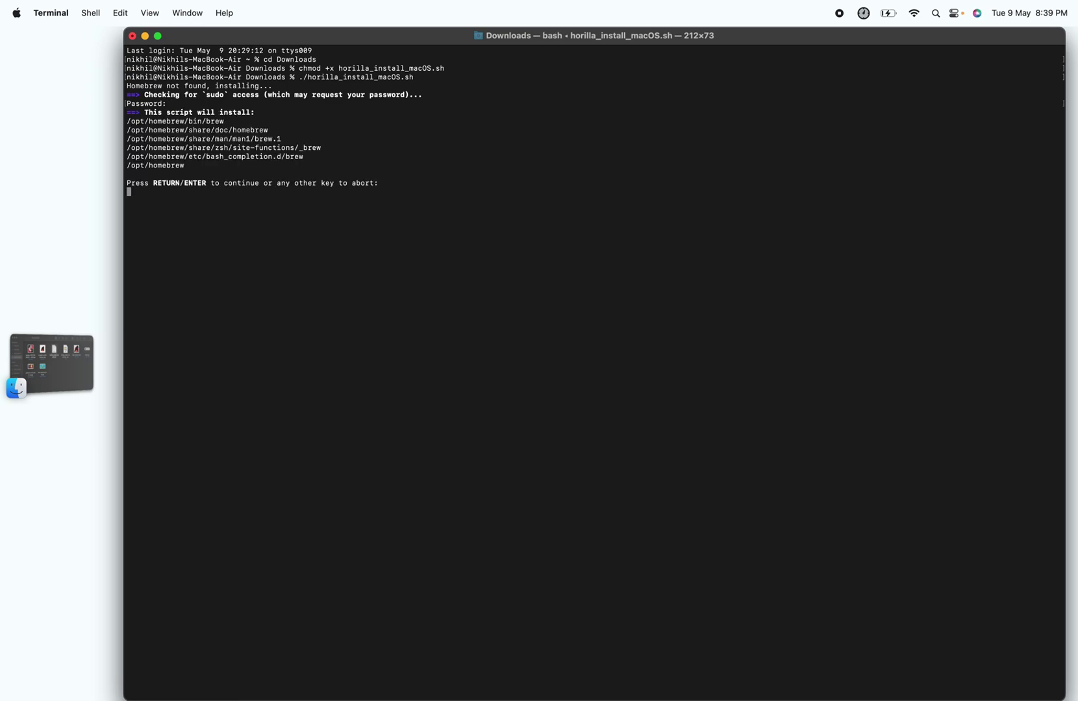
Step: Confirm the Homebrew installation and re-enter the sudo password so the install continues
key(Return)
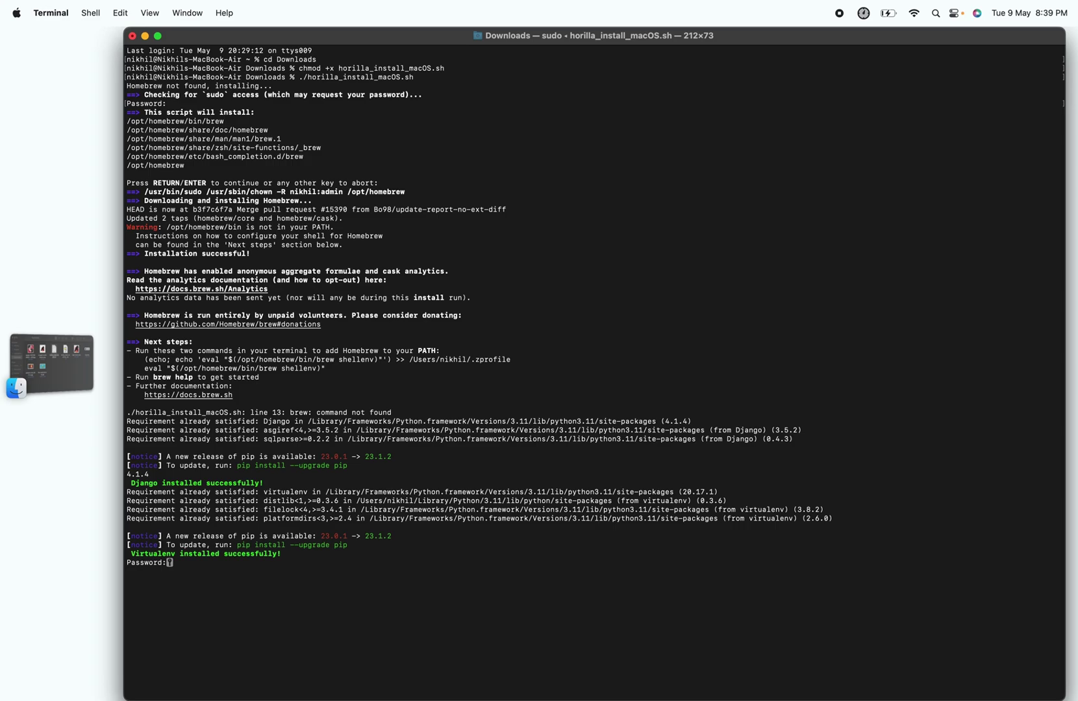
key(Return)
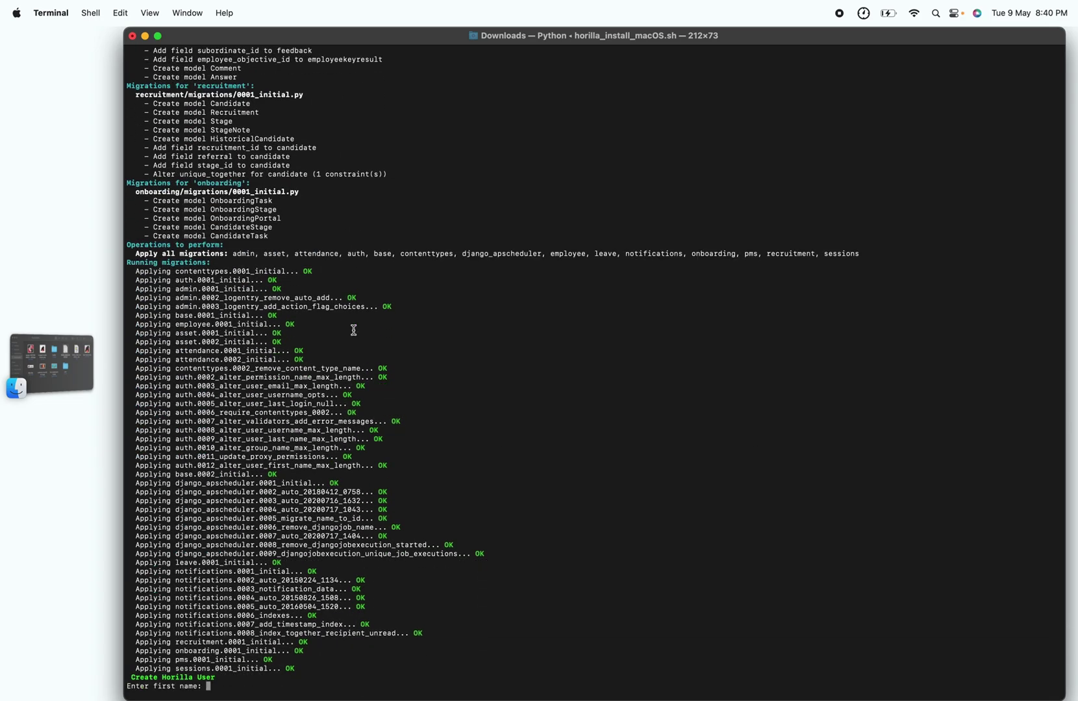
Step: Enter the new user's first name, last name and username 'admin' at the Create Horilla User prompts
key(Return)
key(Return)
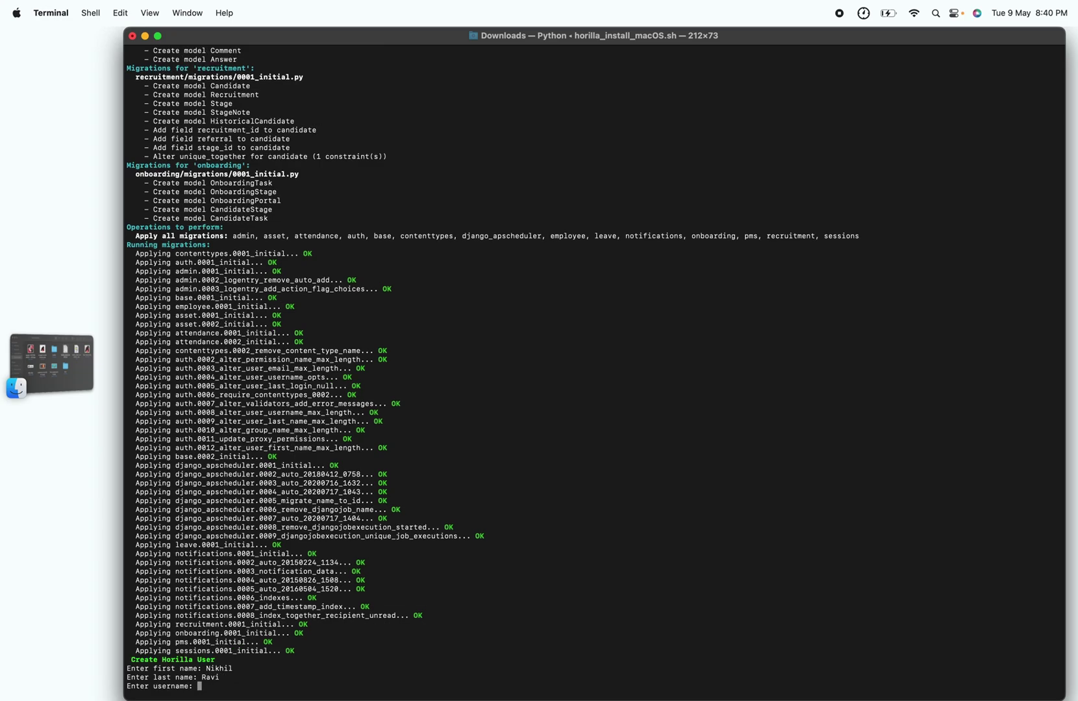
text(admin)
key(Return)
text(admin)
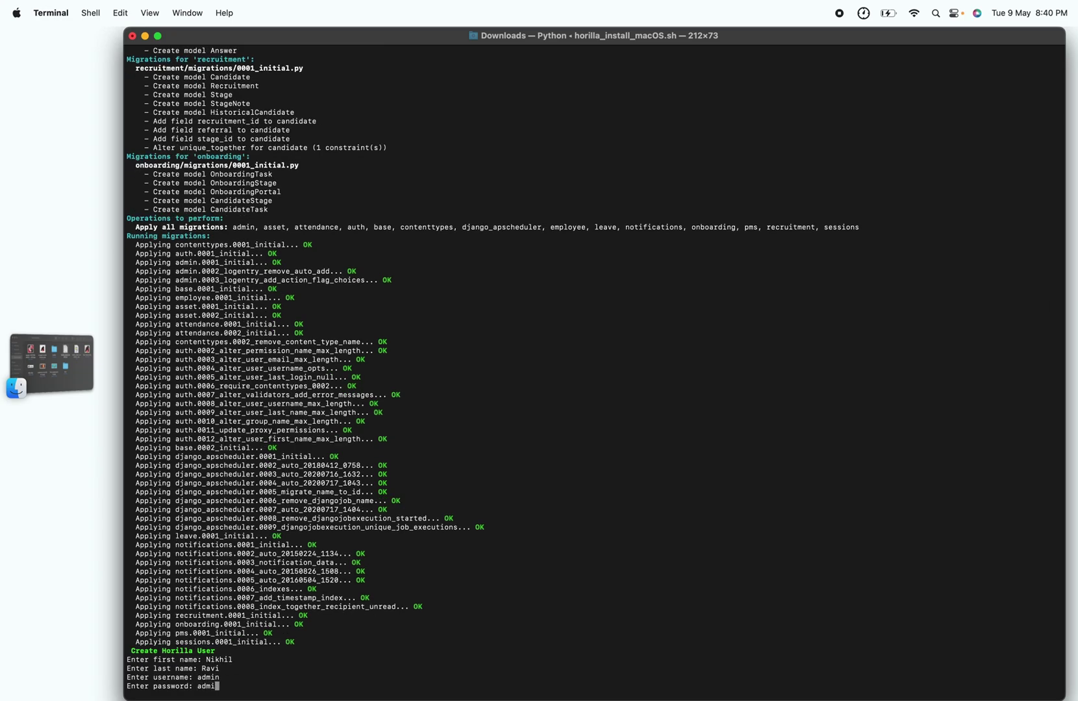
key(Return)
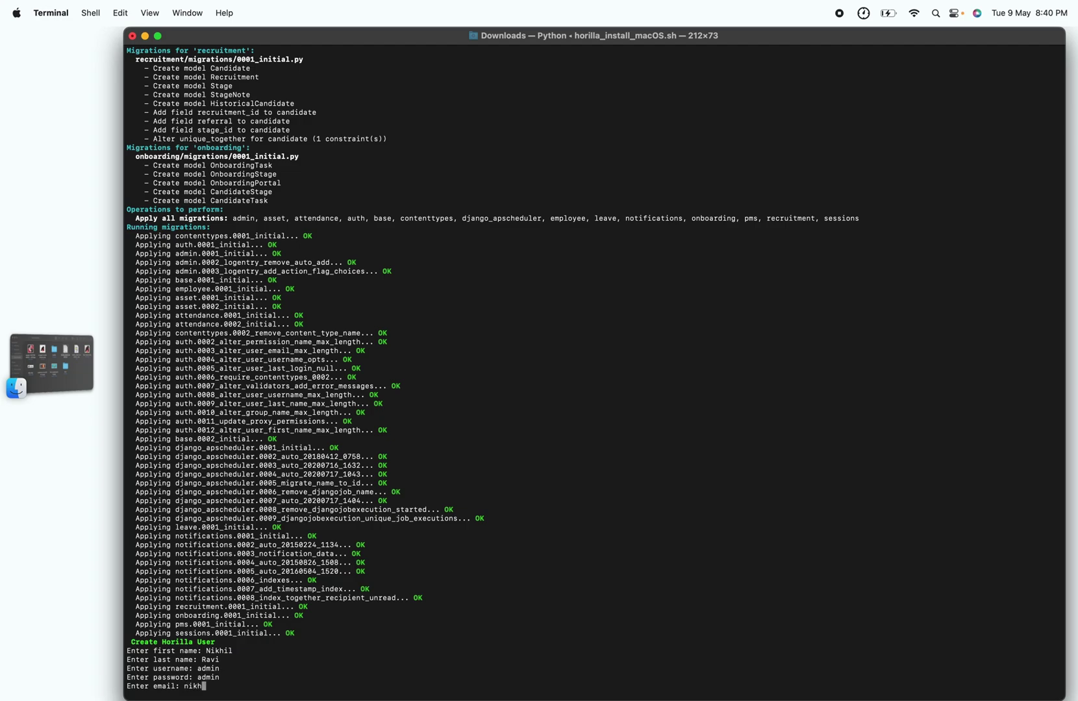
key(Return)
text(999999999)
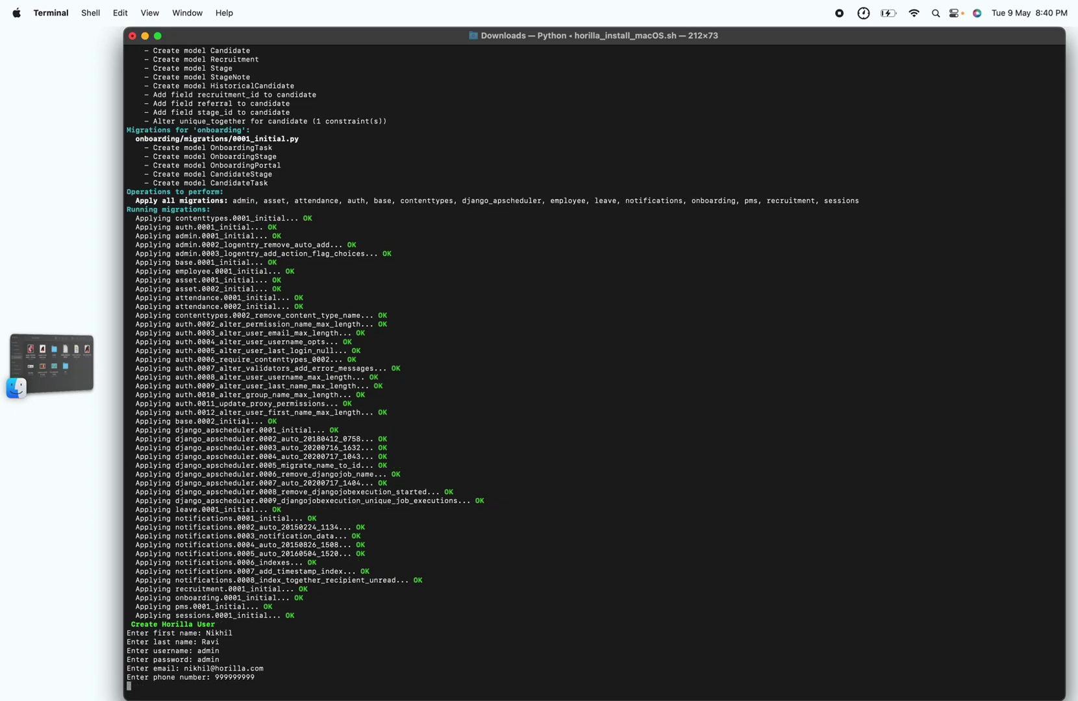
key(Return)
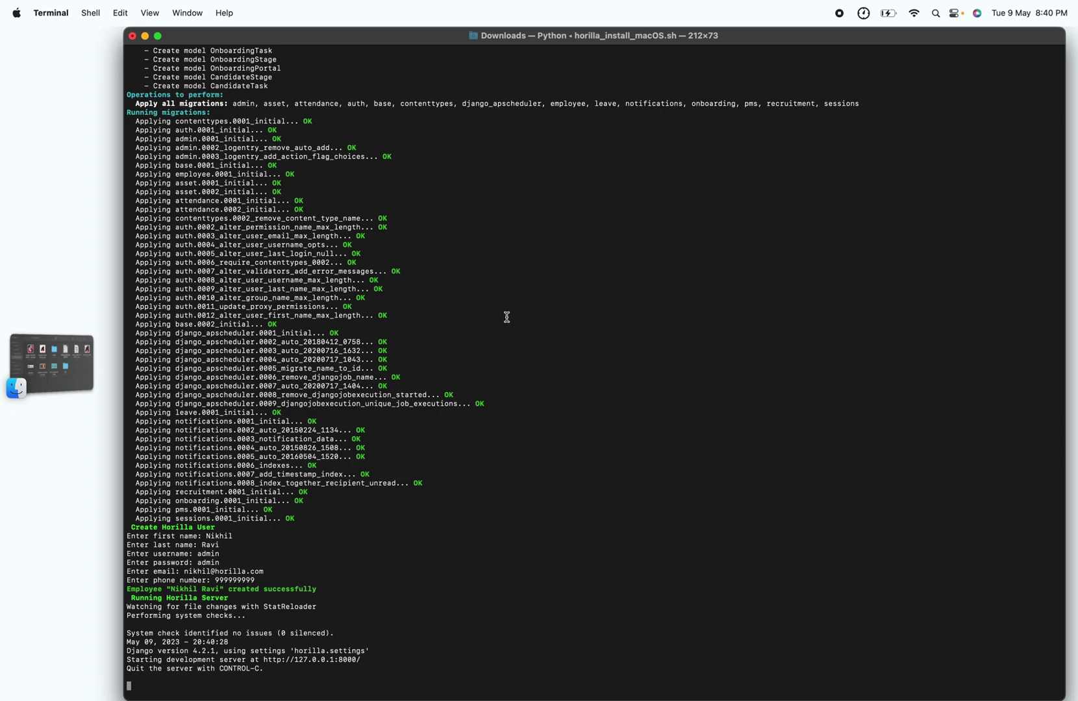
drag(366, 658, 263, 660)
key(super+c)
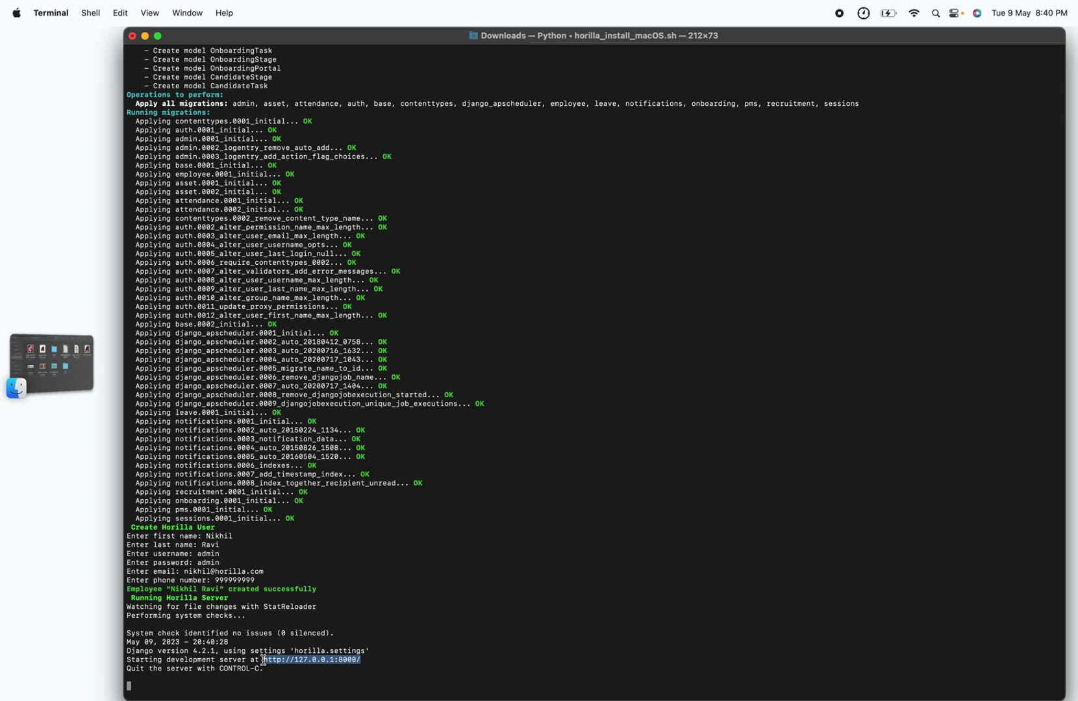
key(ctrl+Right)
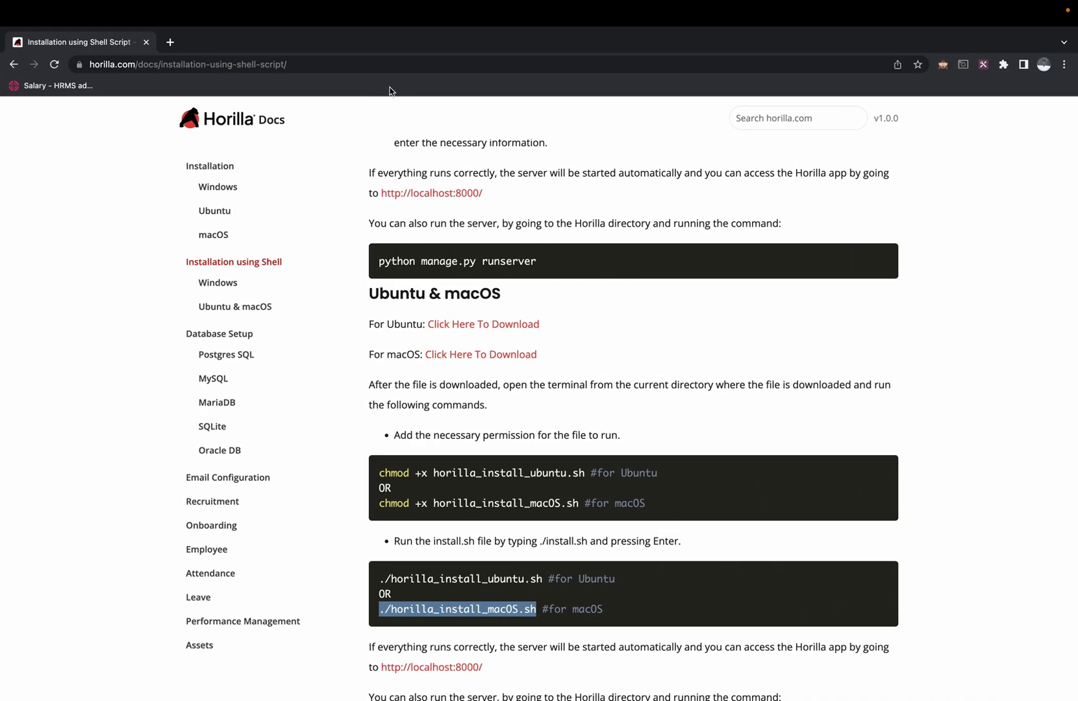
Step: Open the copied 127.0.0.1:8000 server address in a new Chrome tab
key(super+t)
key(super+v)
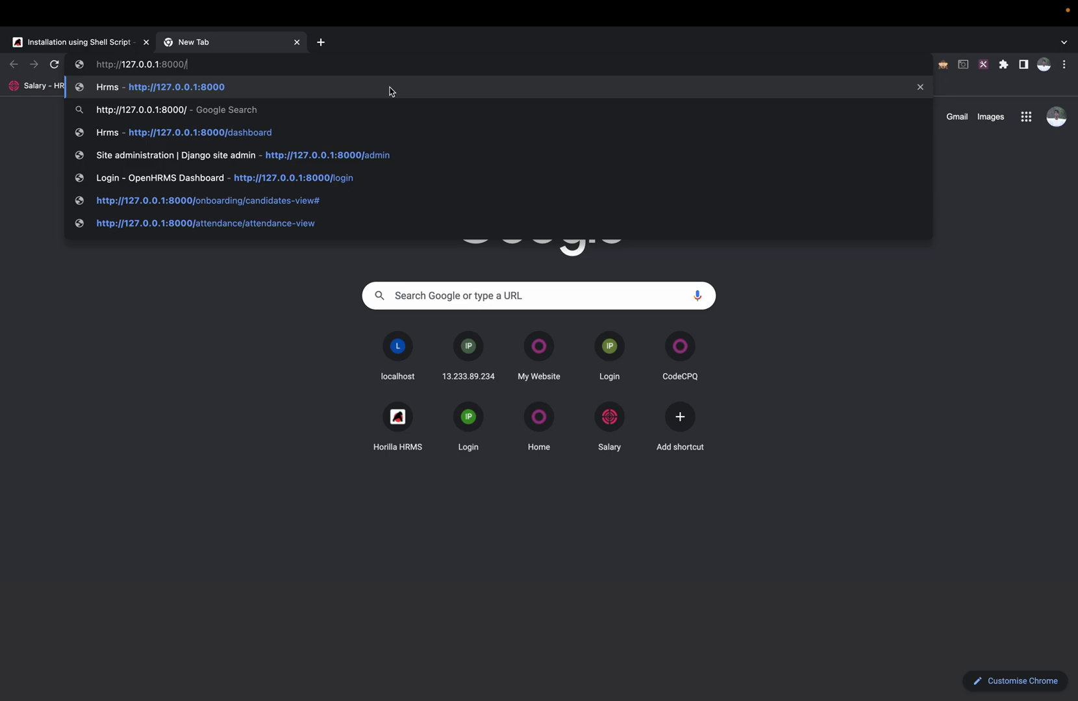
key(Return)
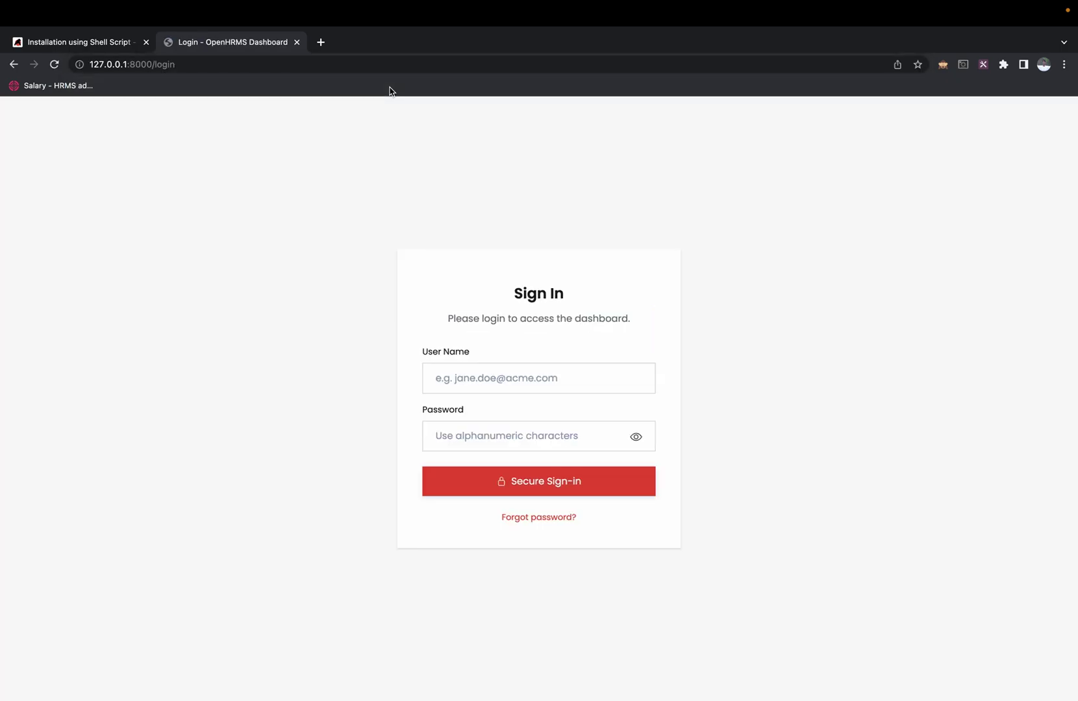
Step: Sign in as admin with the account password and dismiss the saved-passwords warning
click(478, 377)
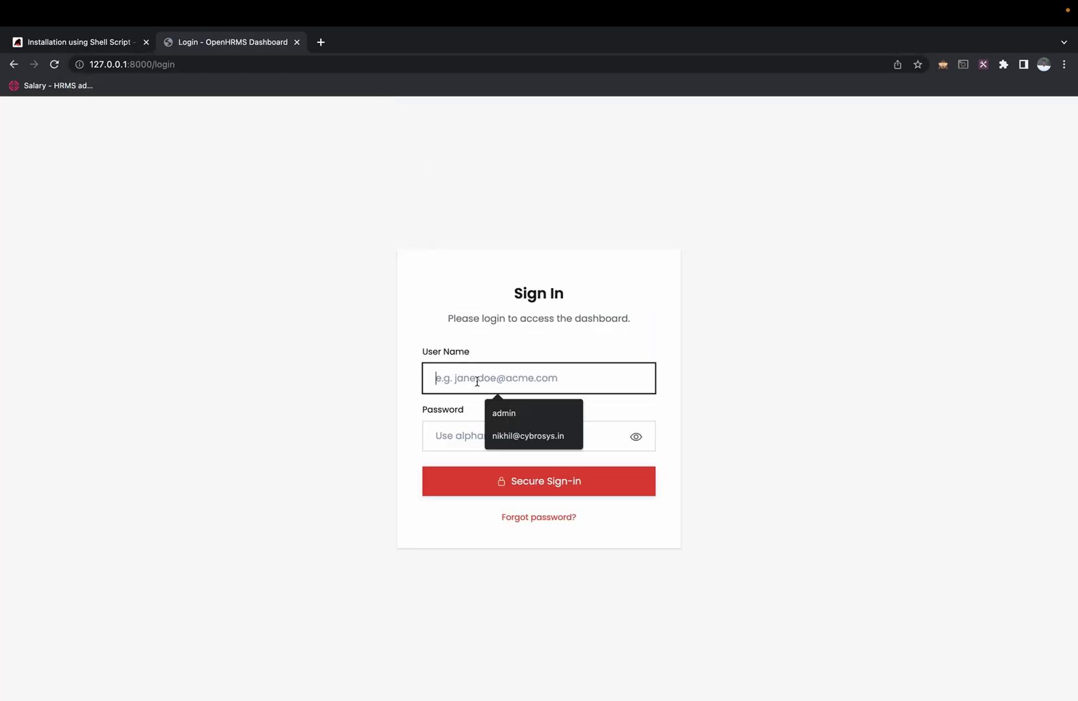
text(admin)
key(Tab)
text(1234)
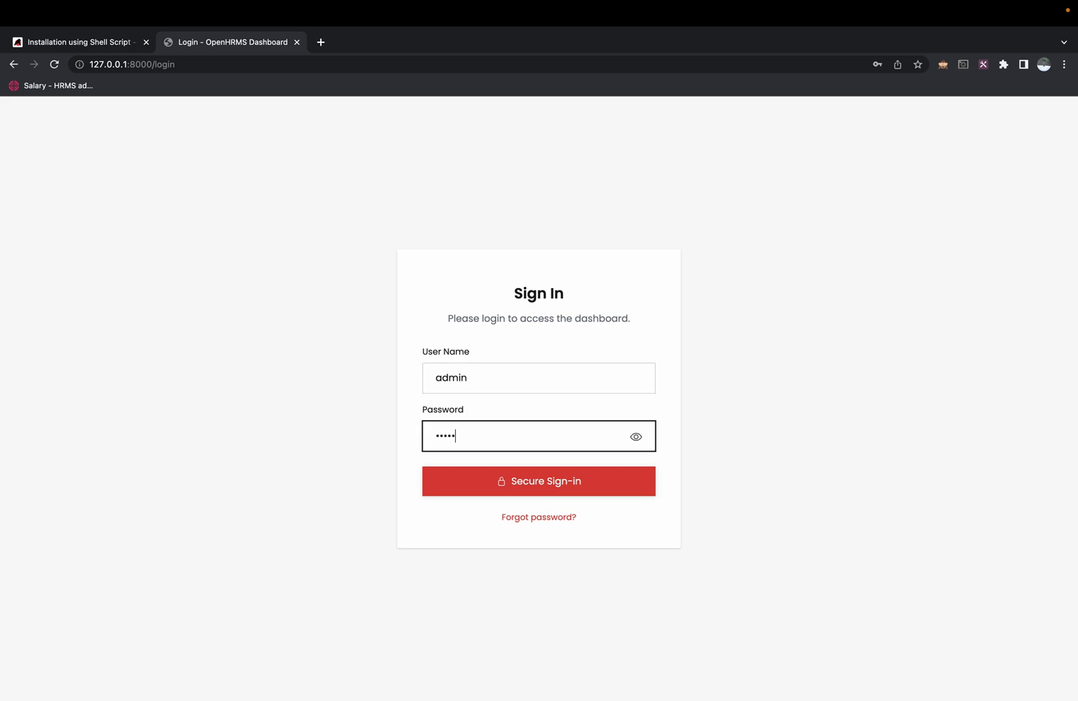
click(566, 483)
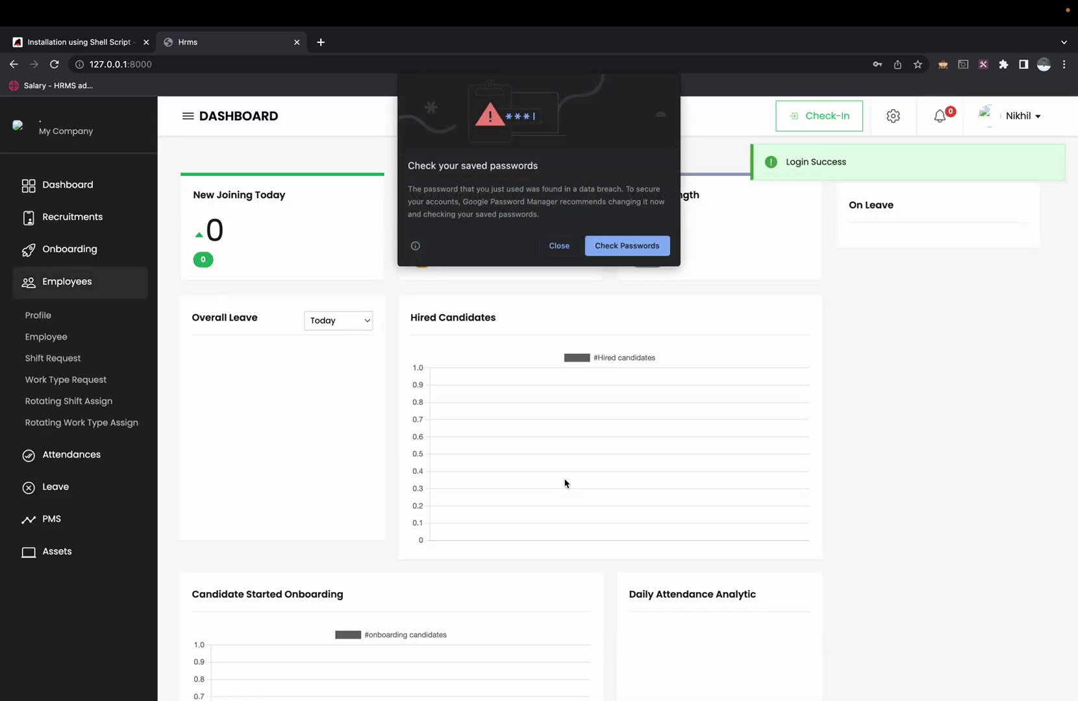
click(554, 244)
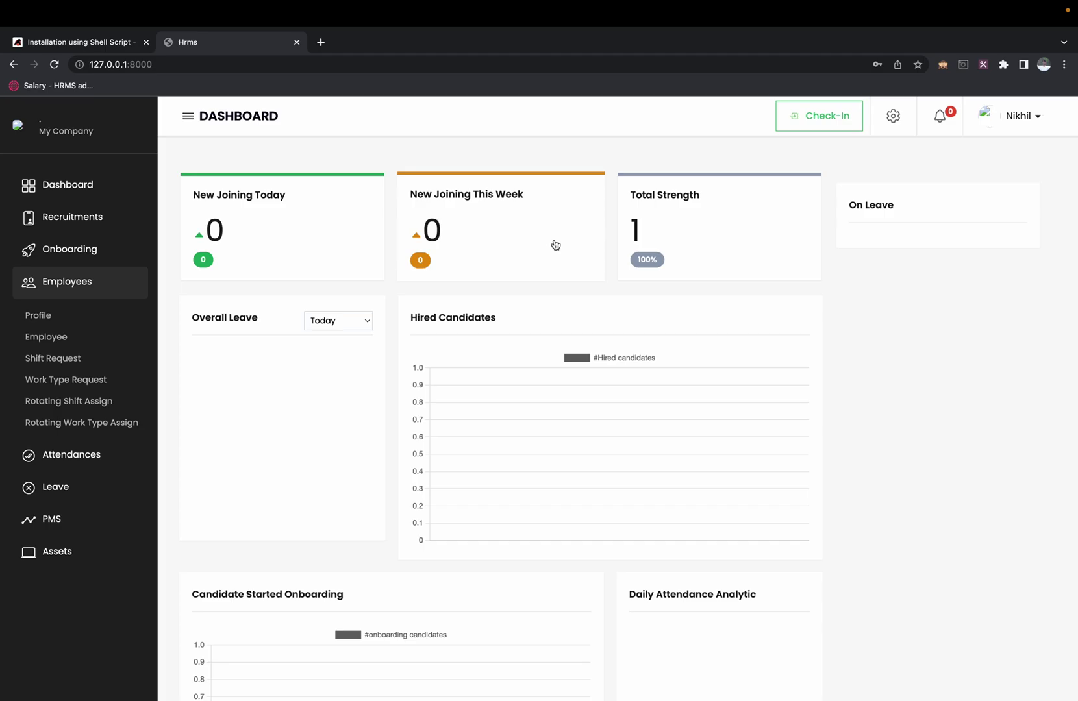
key(ctrl+Left)
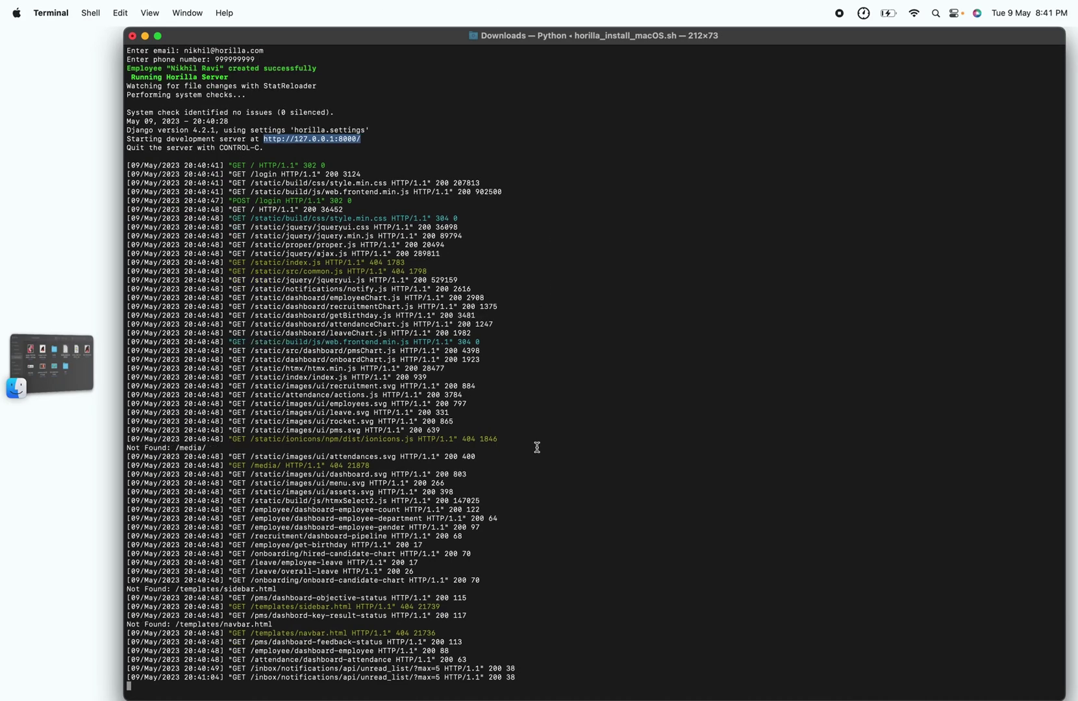
Step: Stop the server with Ctrl+C and restart it using cd horilla and python3 manage.py runserver
key(ctrl+c)
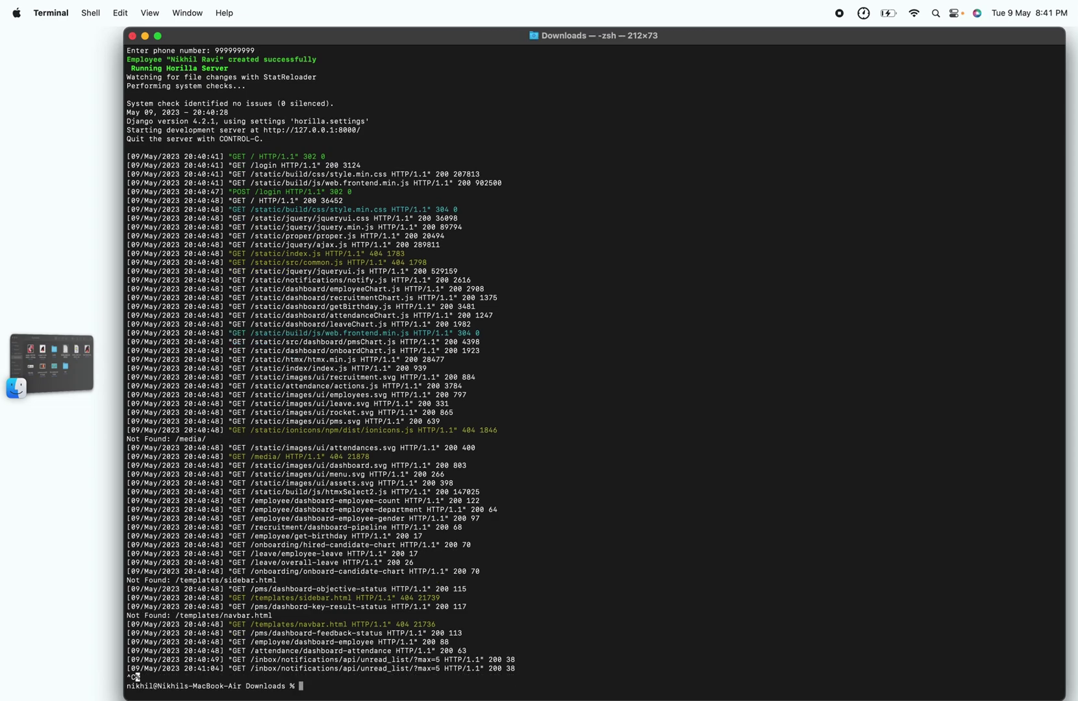
text(cd horilla)
key(Return)
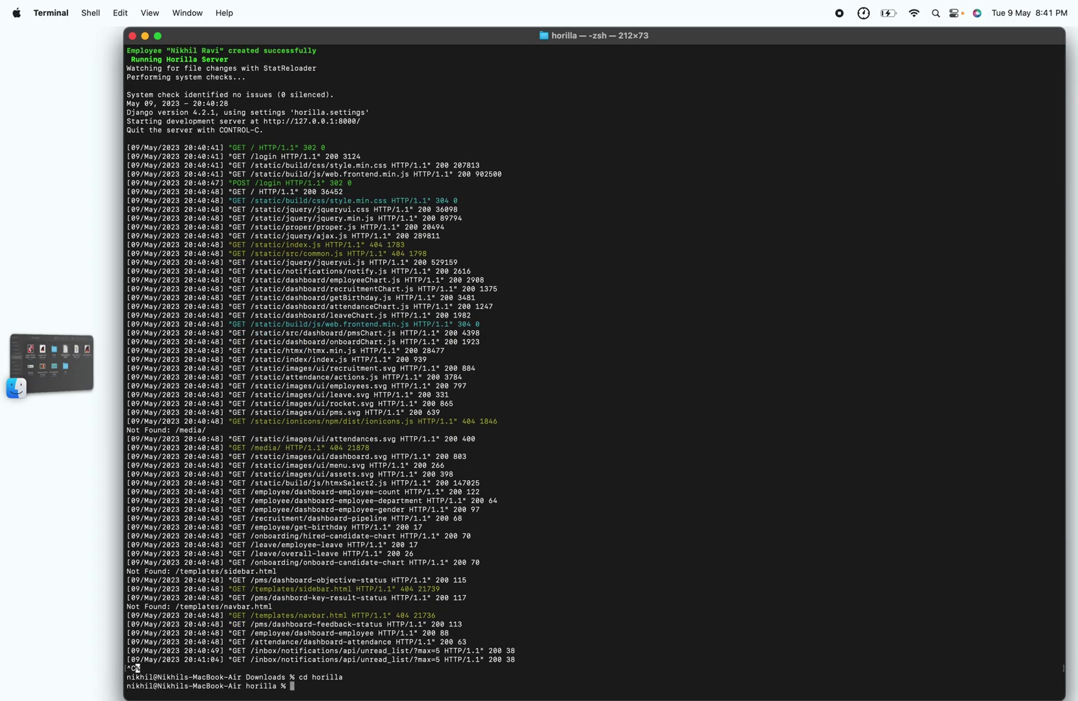
text(python3 manage.py runserver)
key(Return)
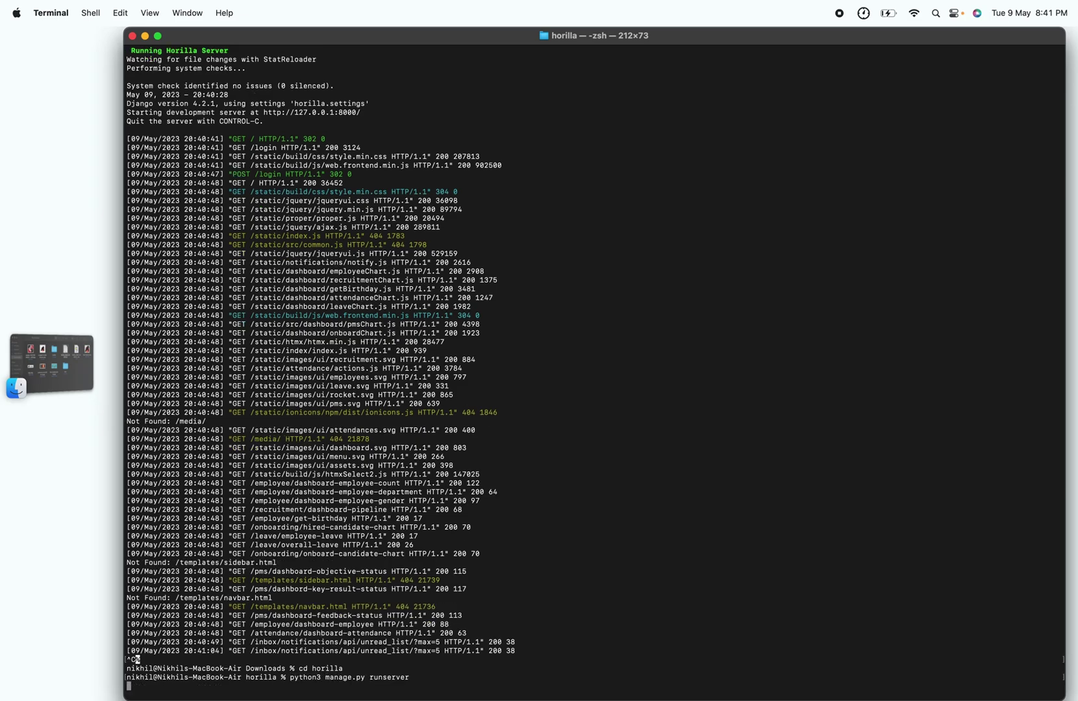
key(ctrl+Right)
key(ctrl+Left)
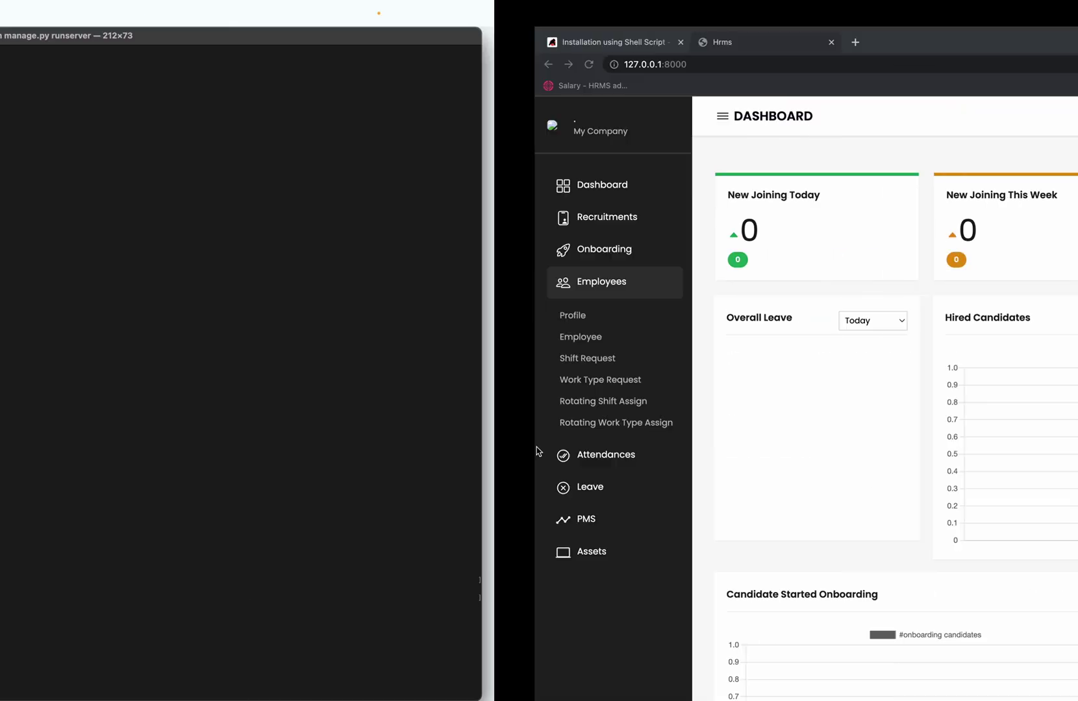
key(ctrl+Right)
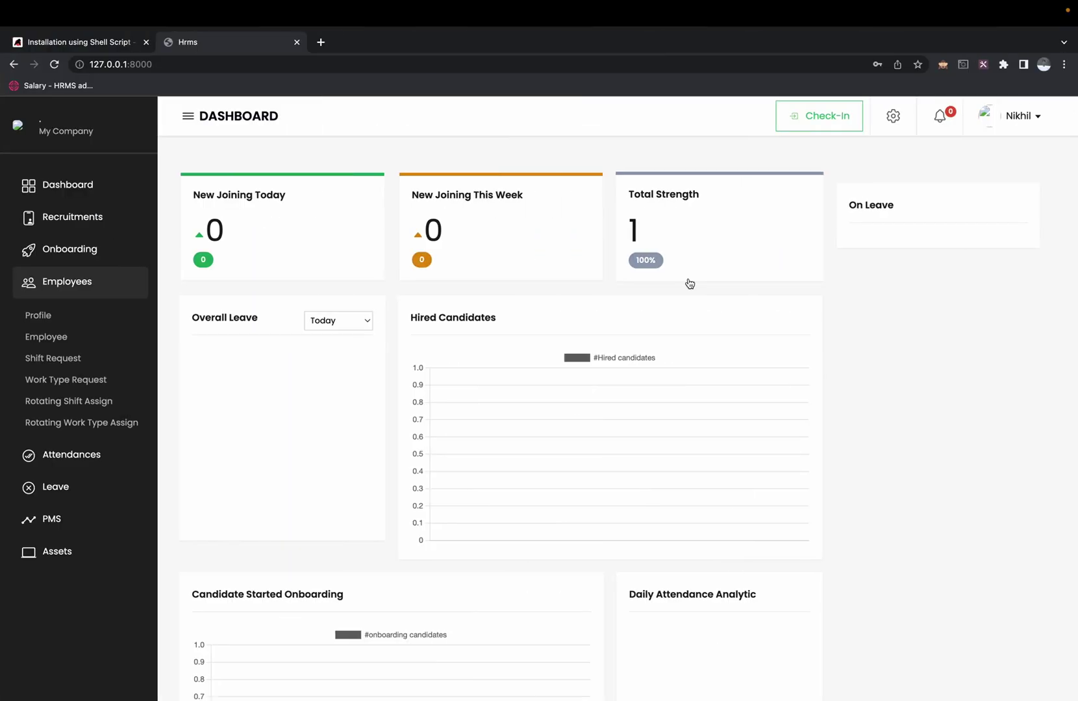